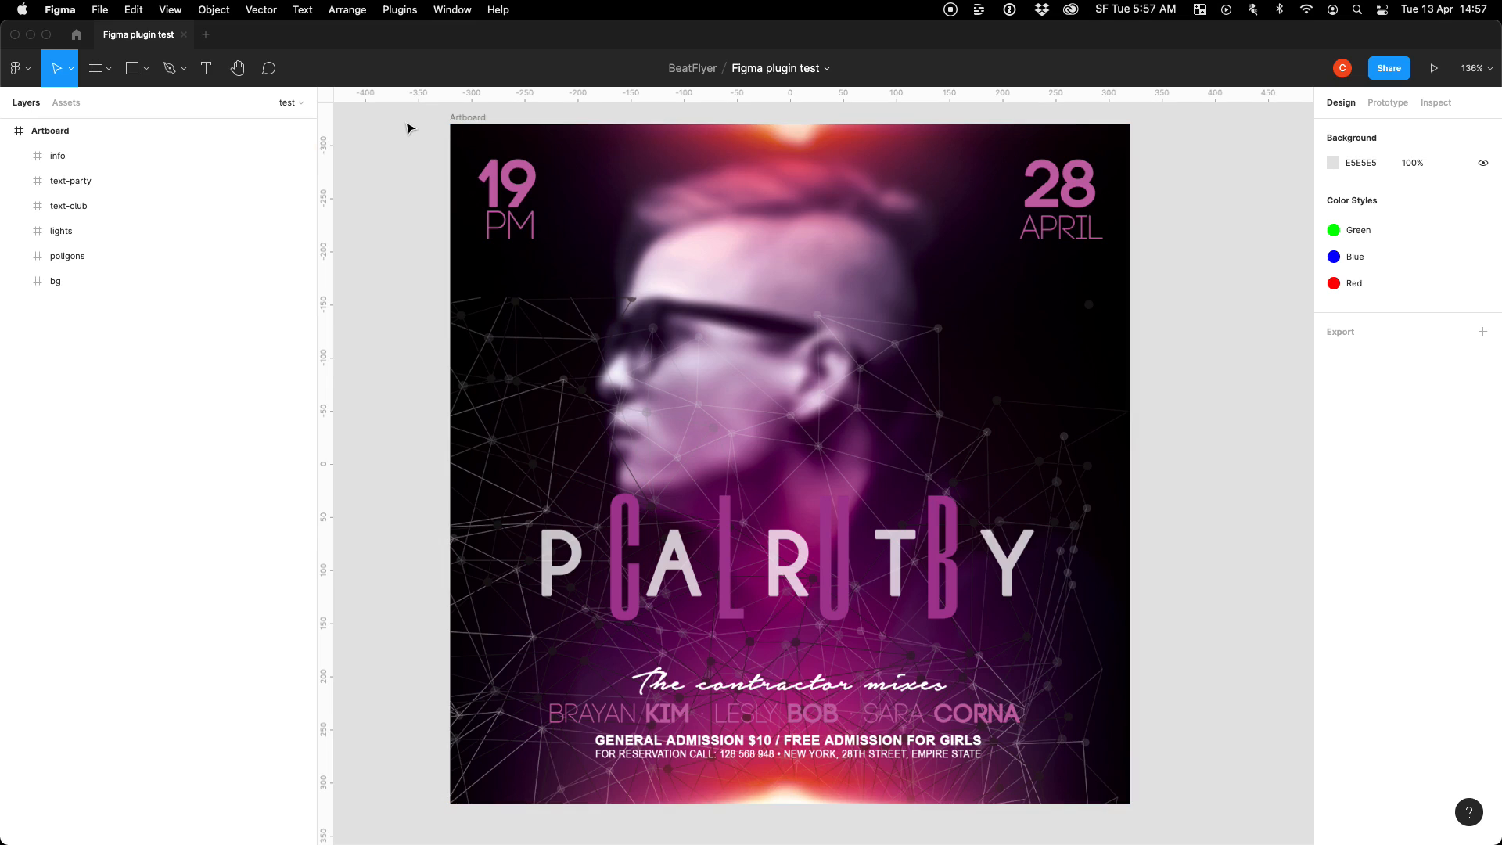
Open the Artboard frame in the BeatFlyer Lite plugin and check the available maximum durations.
{"action": "left_click", "coordinate": [454, 118]}
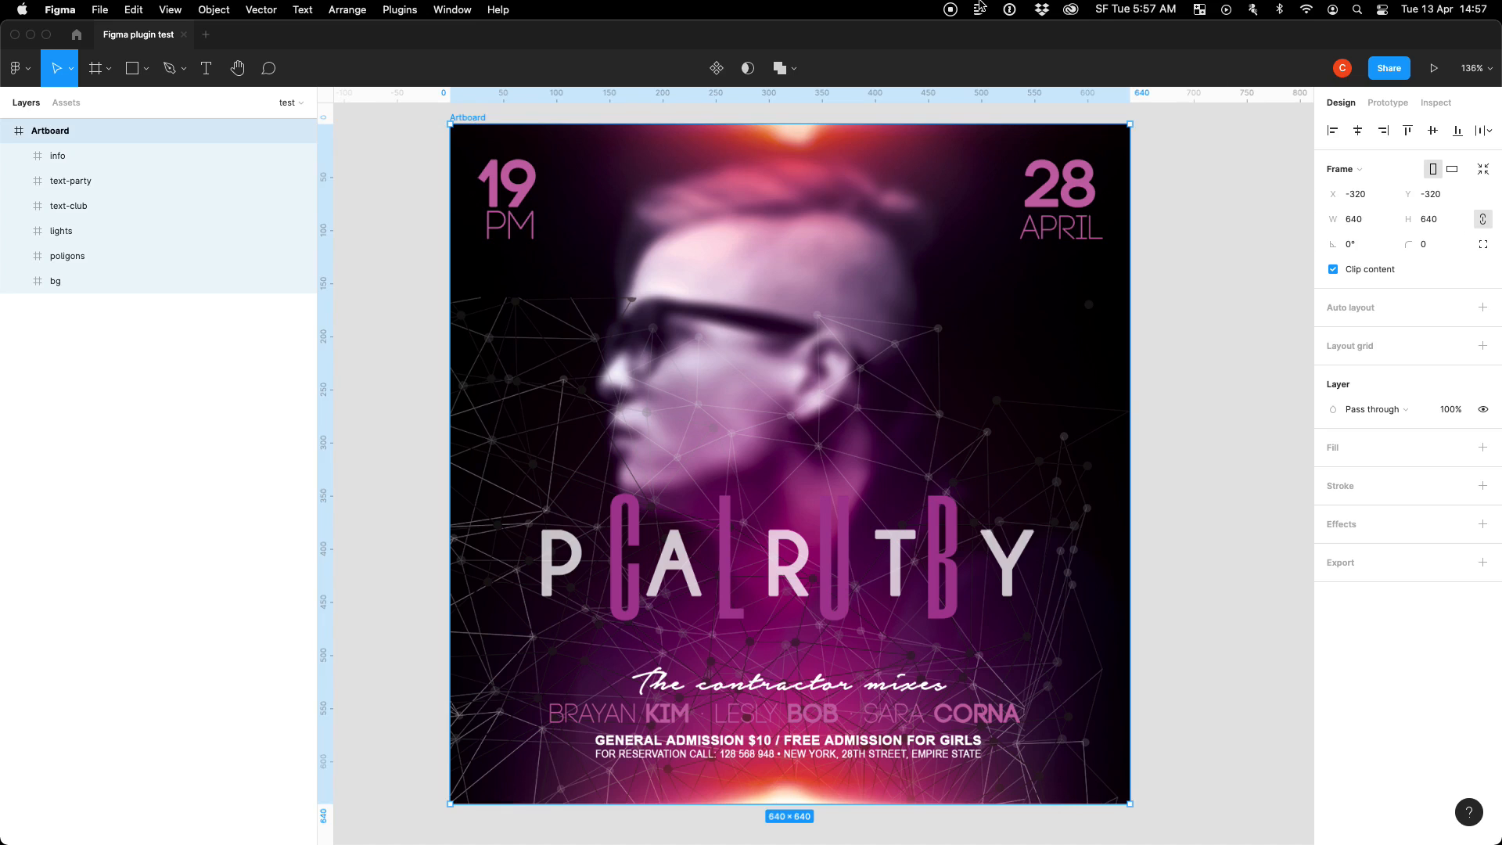
{"action": "left_click", "coordinate": [401, 9]}
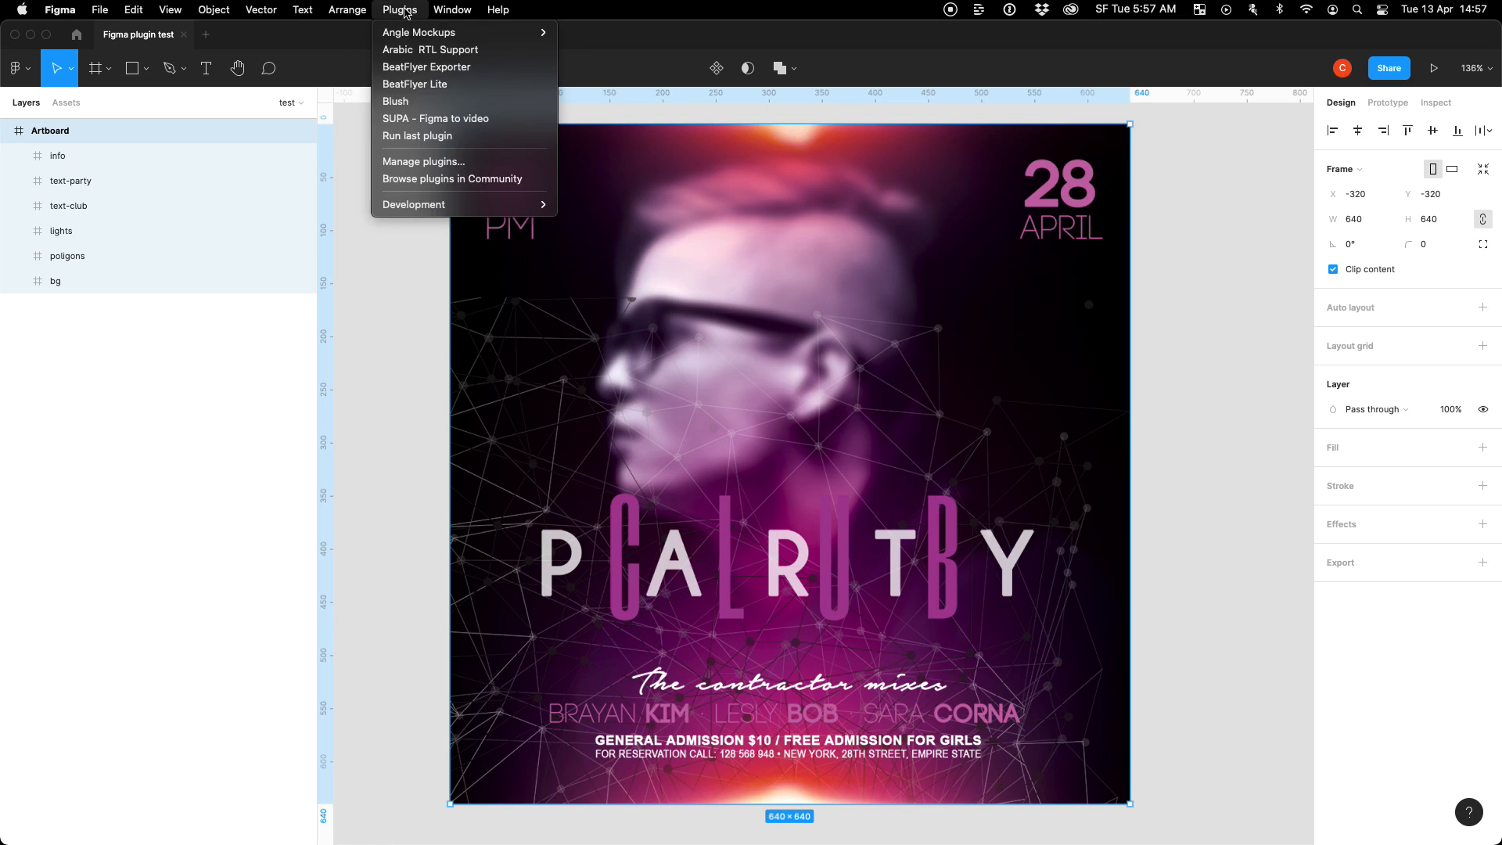
{"action": "left_click", "coordinate": [413, 85]}
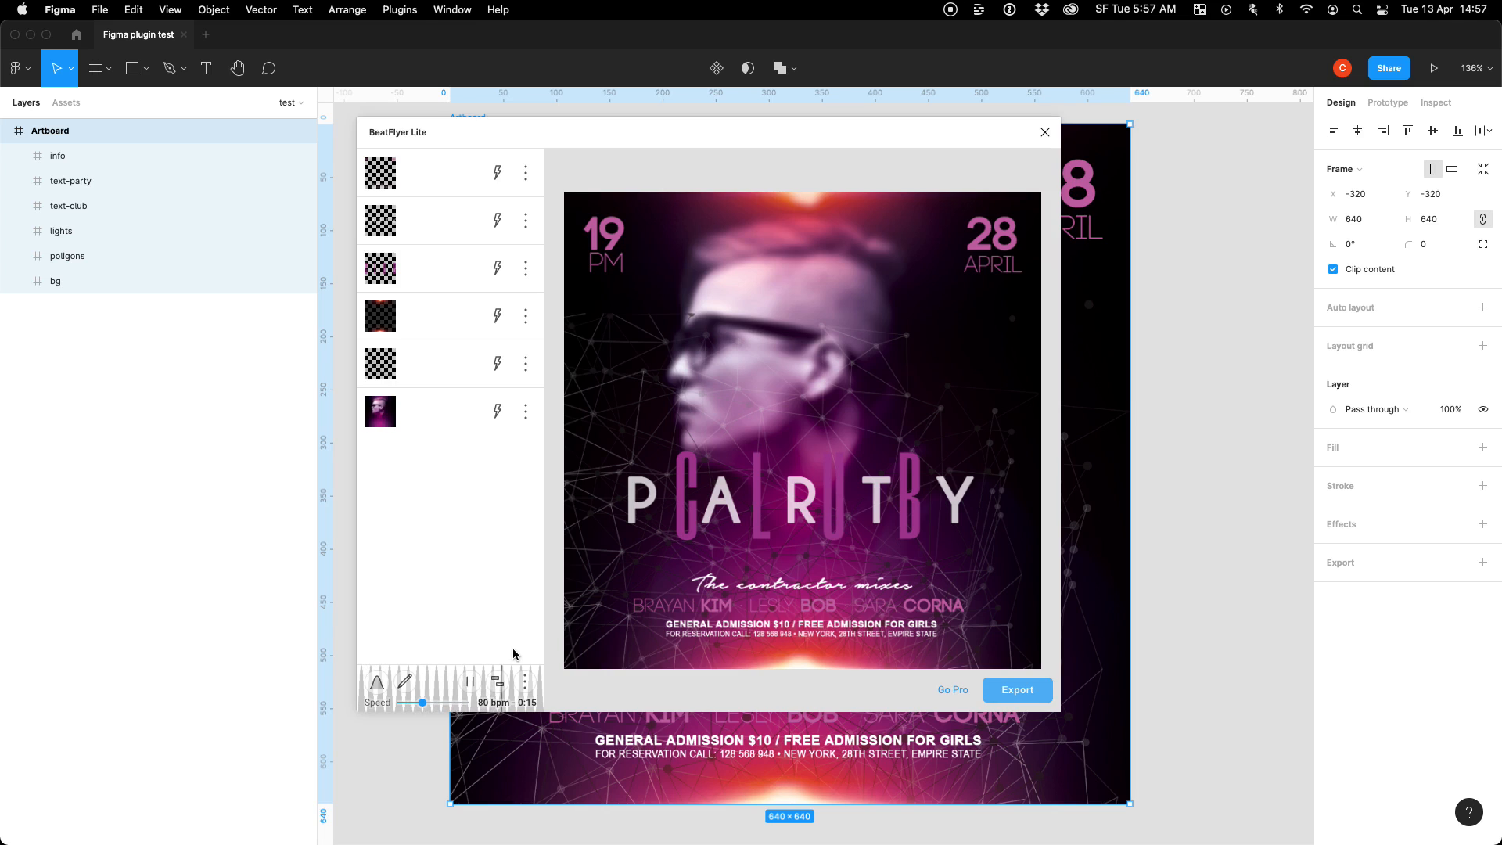
{"action": "left_click", "coordinate": [528, 688]}
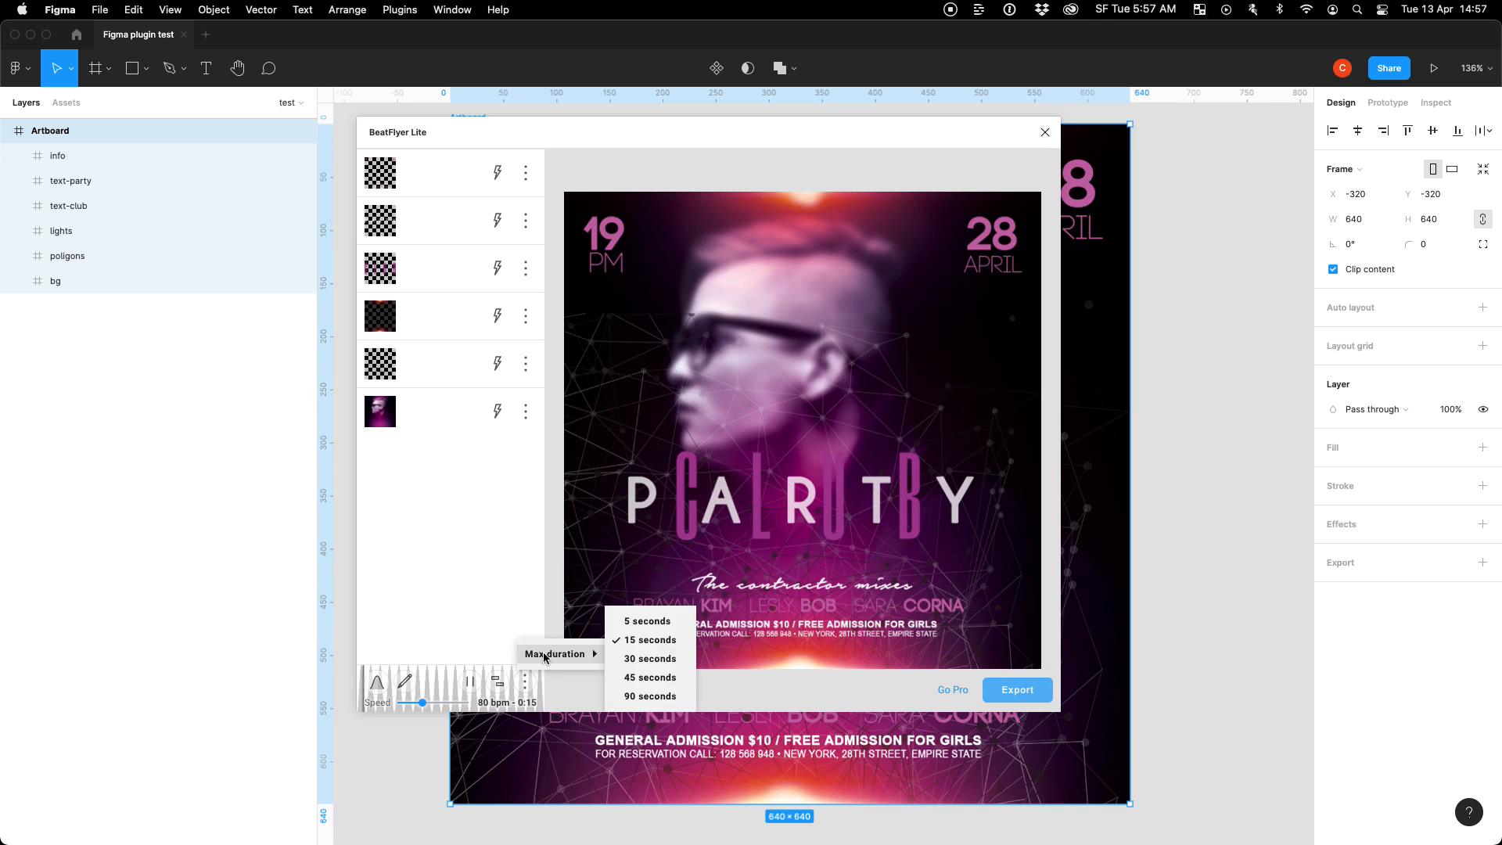
{"action": "left_click", "coordinate": [470, 563]}
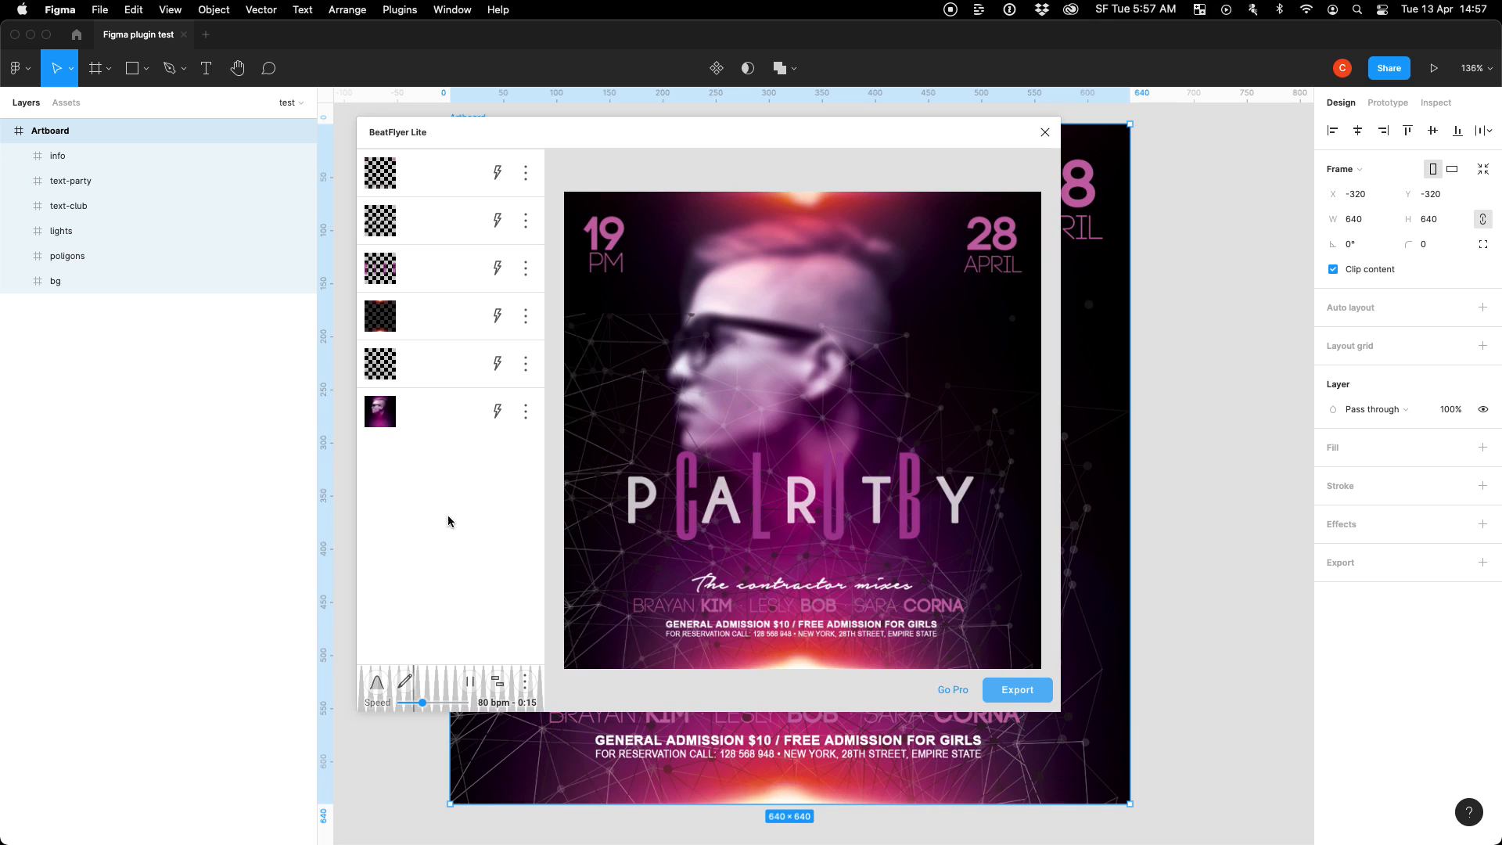
Add a black Colorize effect to the portrait background layer with Smart blend and an amount of about 0.46.
{"action": "left_click", "coordinate": [498, 412]}
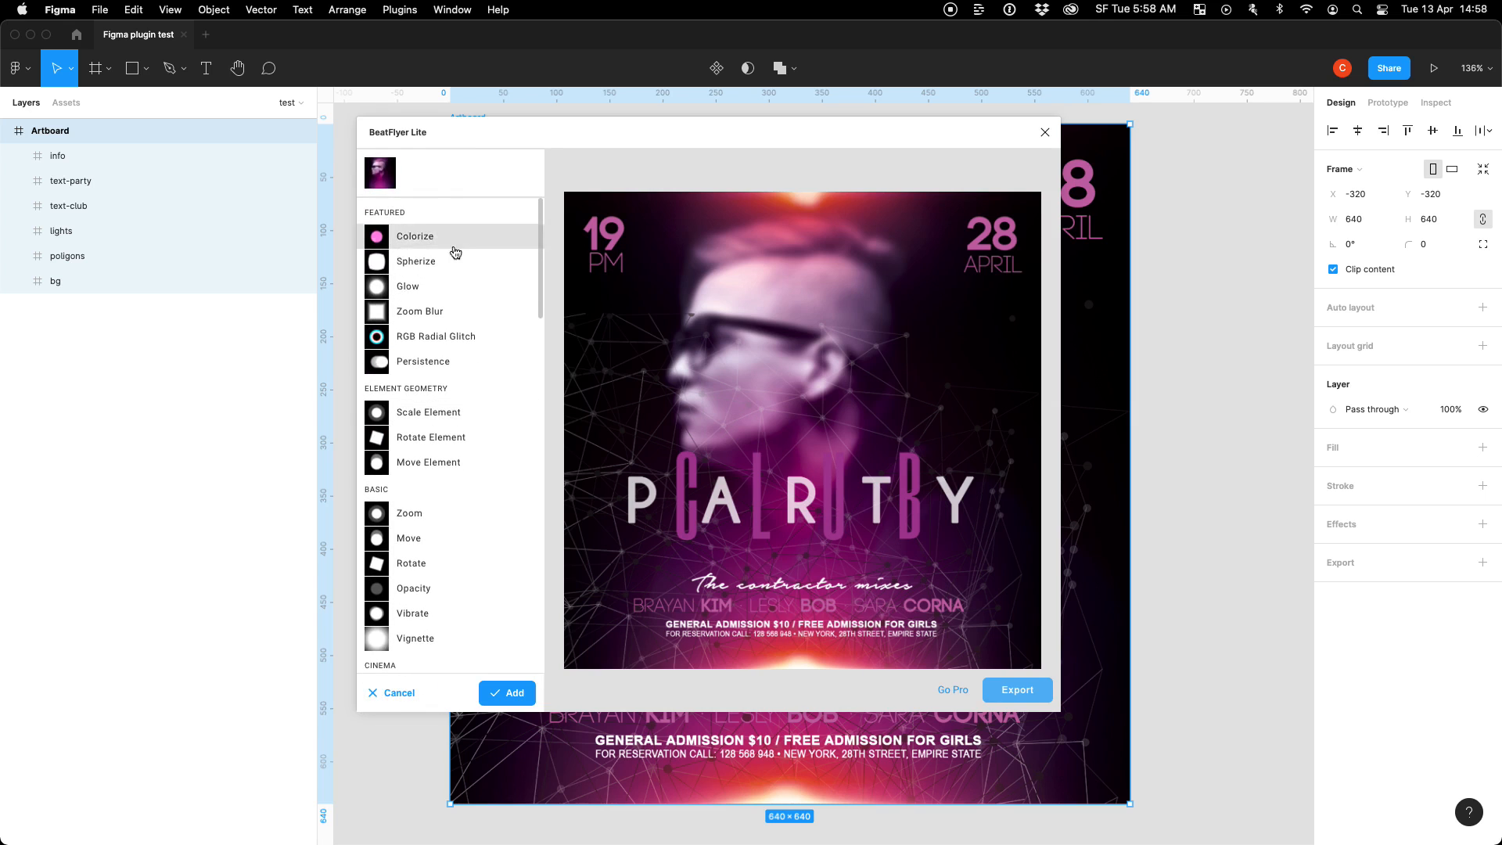
{"action": "scroll", "coordinate": [438, 464], "scroll_direction": "down", "scroll_amount": 10}
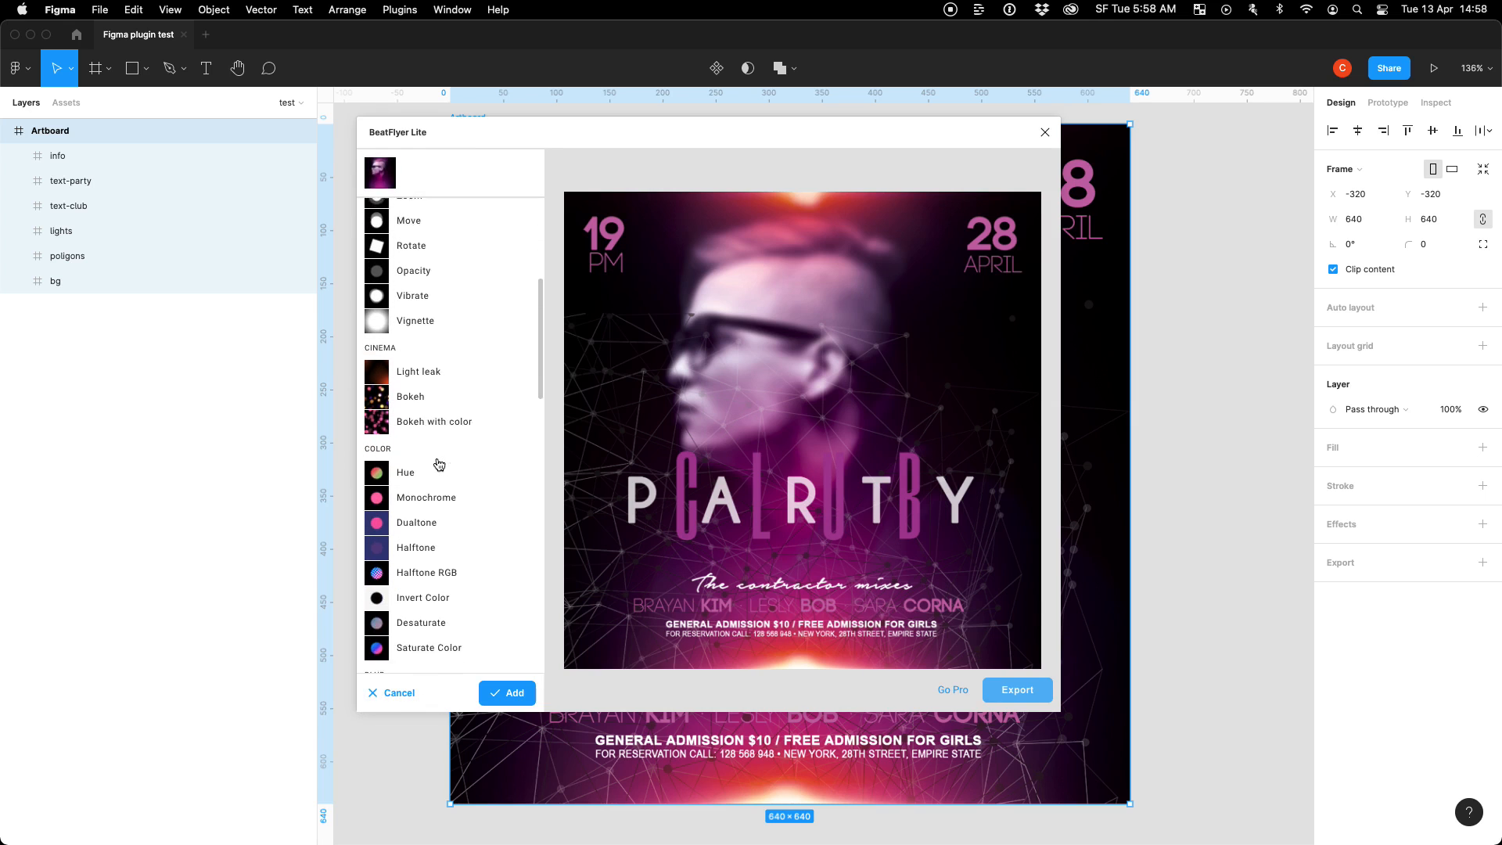
{"action": "scroll", "coordinate": [438, 464], "scroll_direction": "down", "scroll_amount": 10}
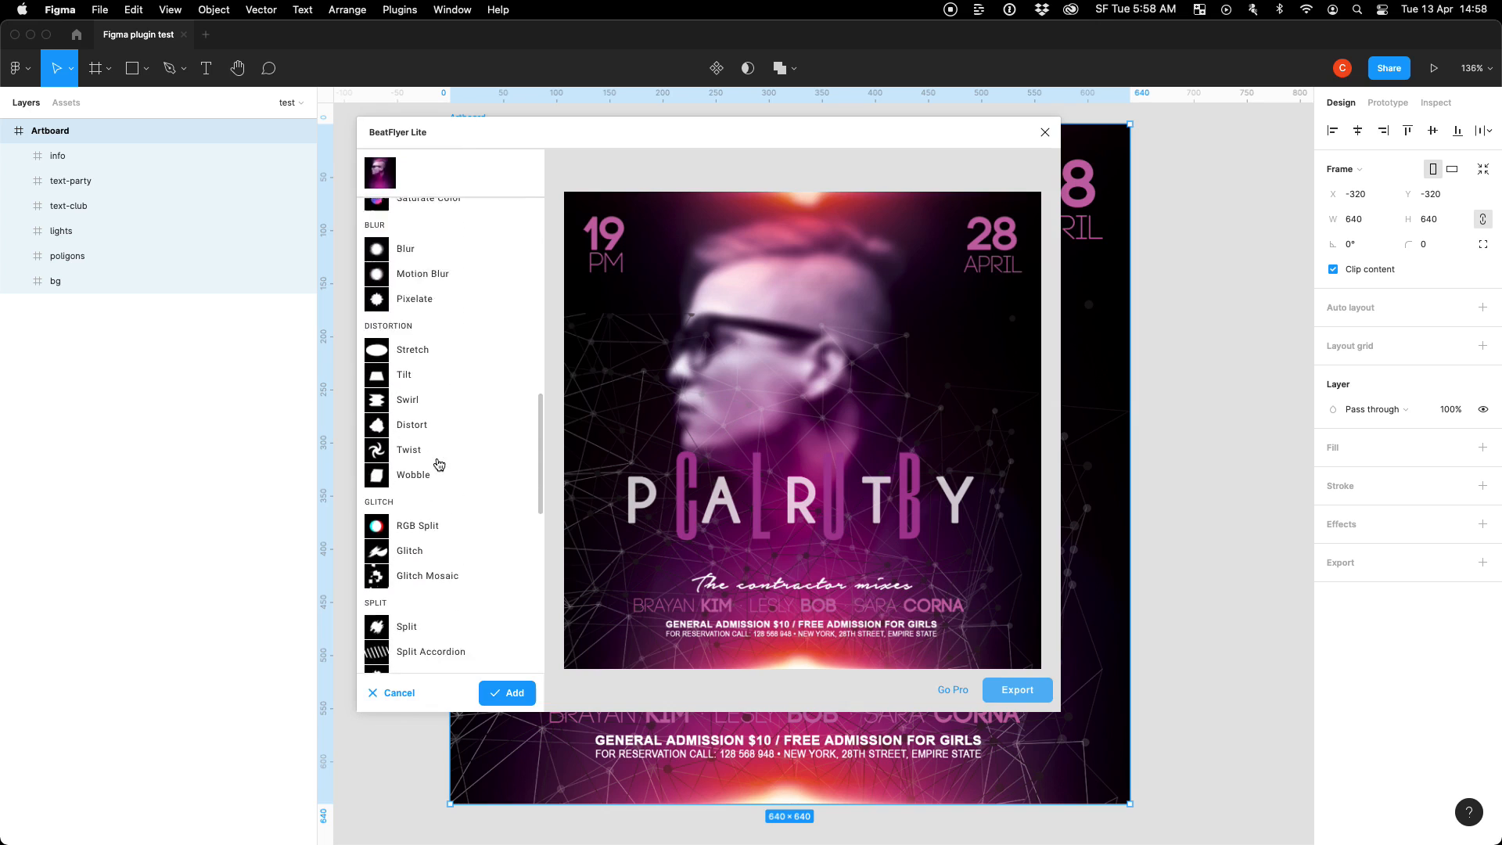
{"action": "scroll", "coordinate": [439, 464], "scroll_direction": "down", "scroll_amount": 8}
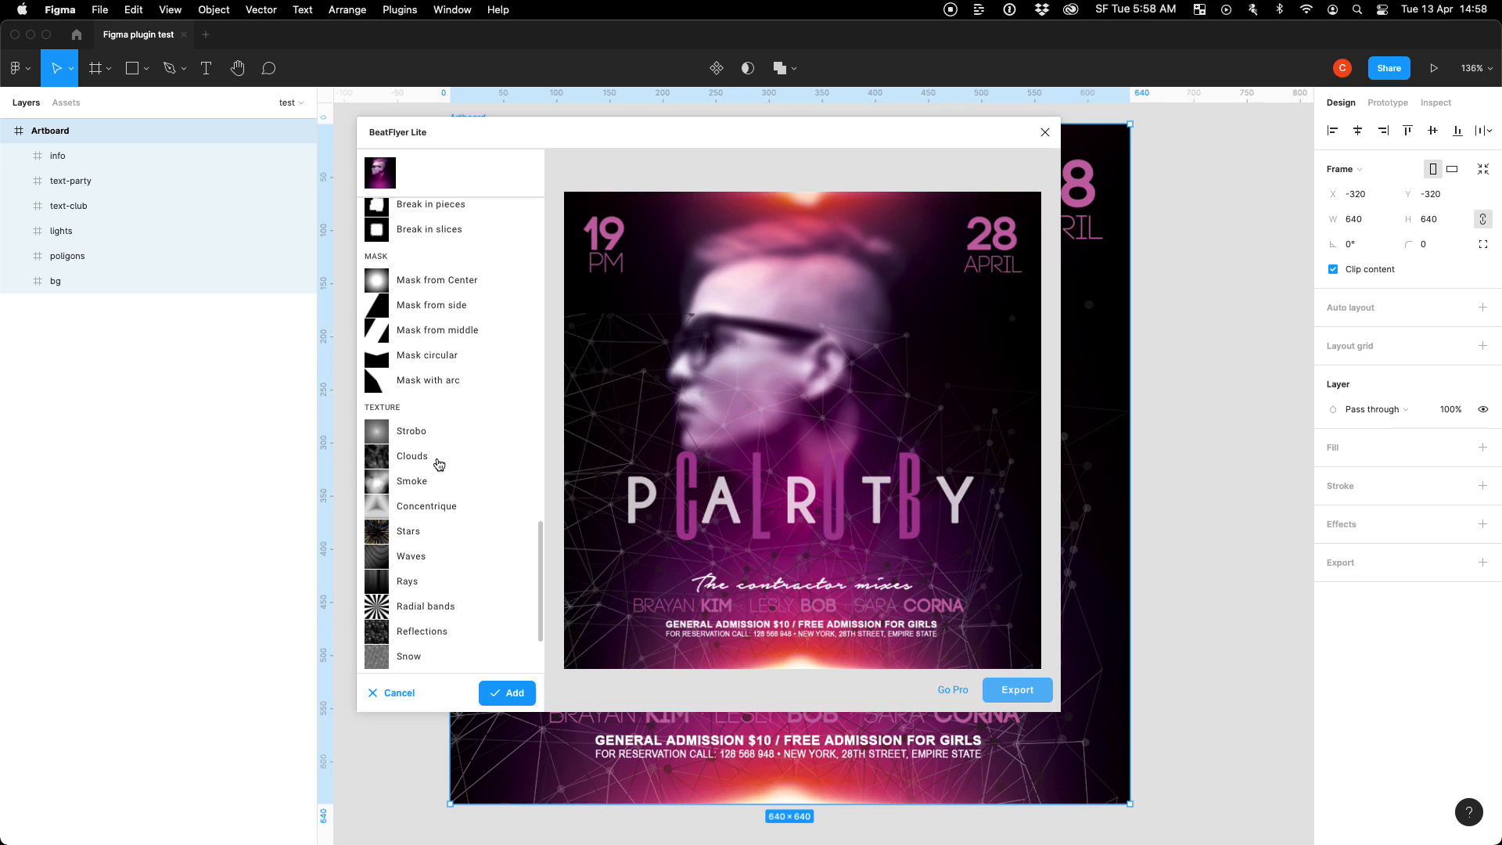
{"action": "scroll", "coordinate": [439, 465], "scroll_direction": "up", "scroll_amount": 18}
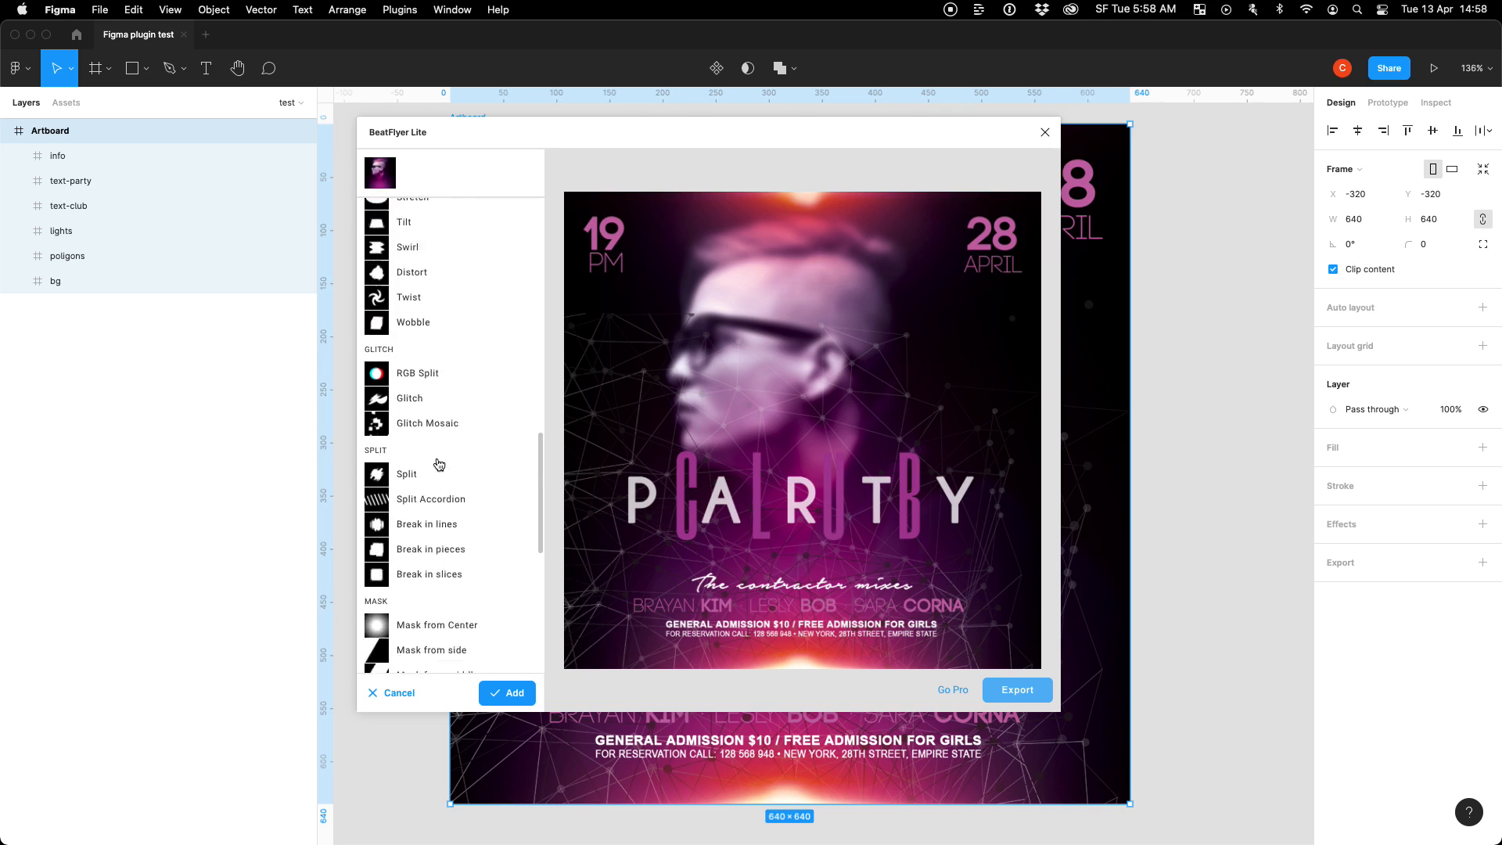
{"action": "scroll", "coordinate": [439, 465], "scroll_direction": "up", "scroll_amount": 11}
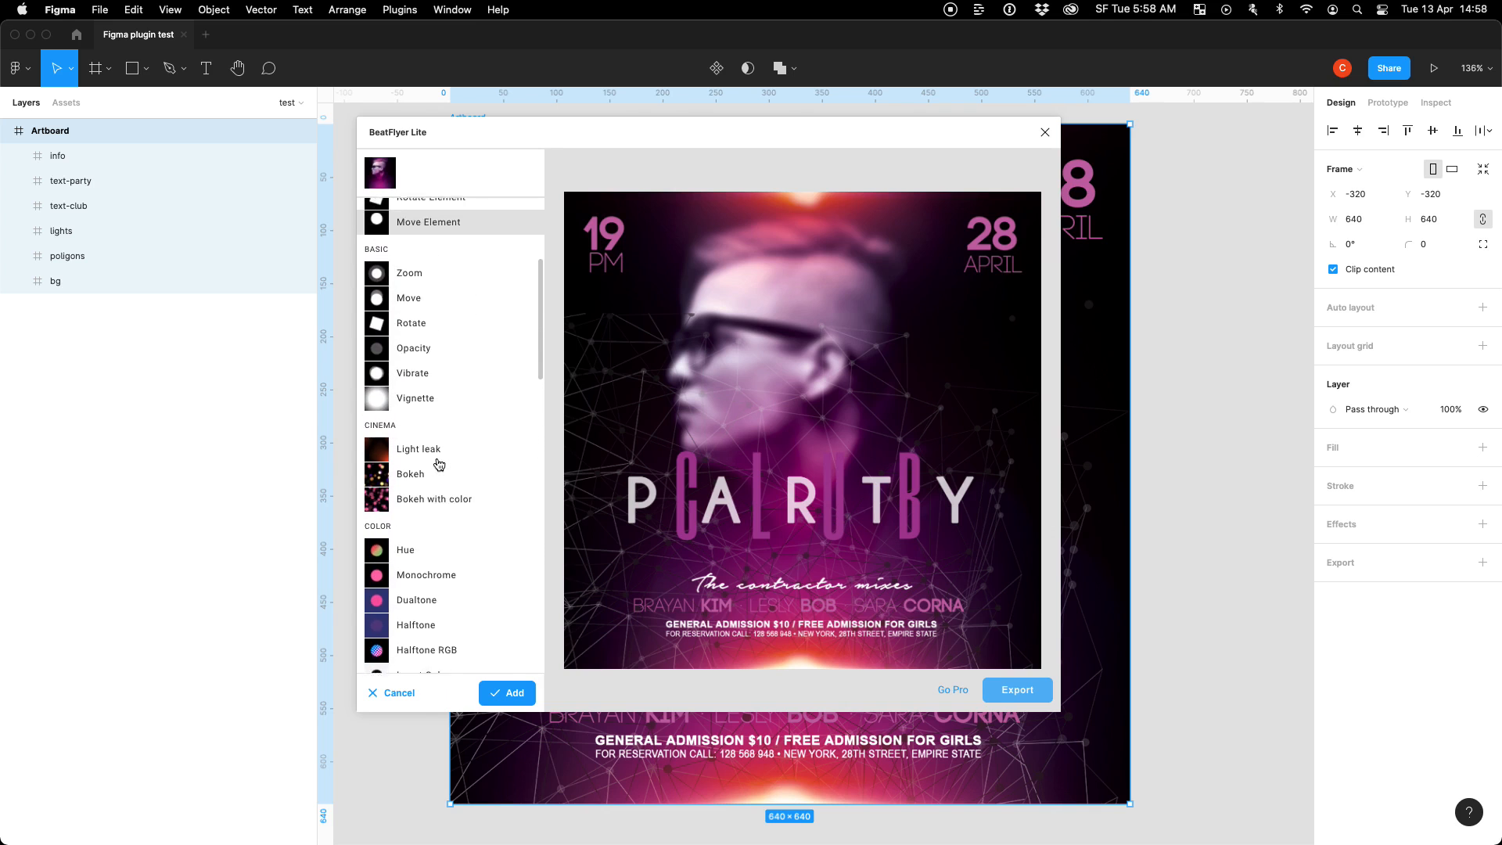
{"action": "left_click", "coordinate": [436, 235]}
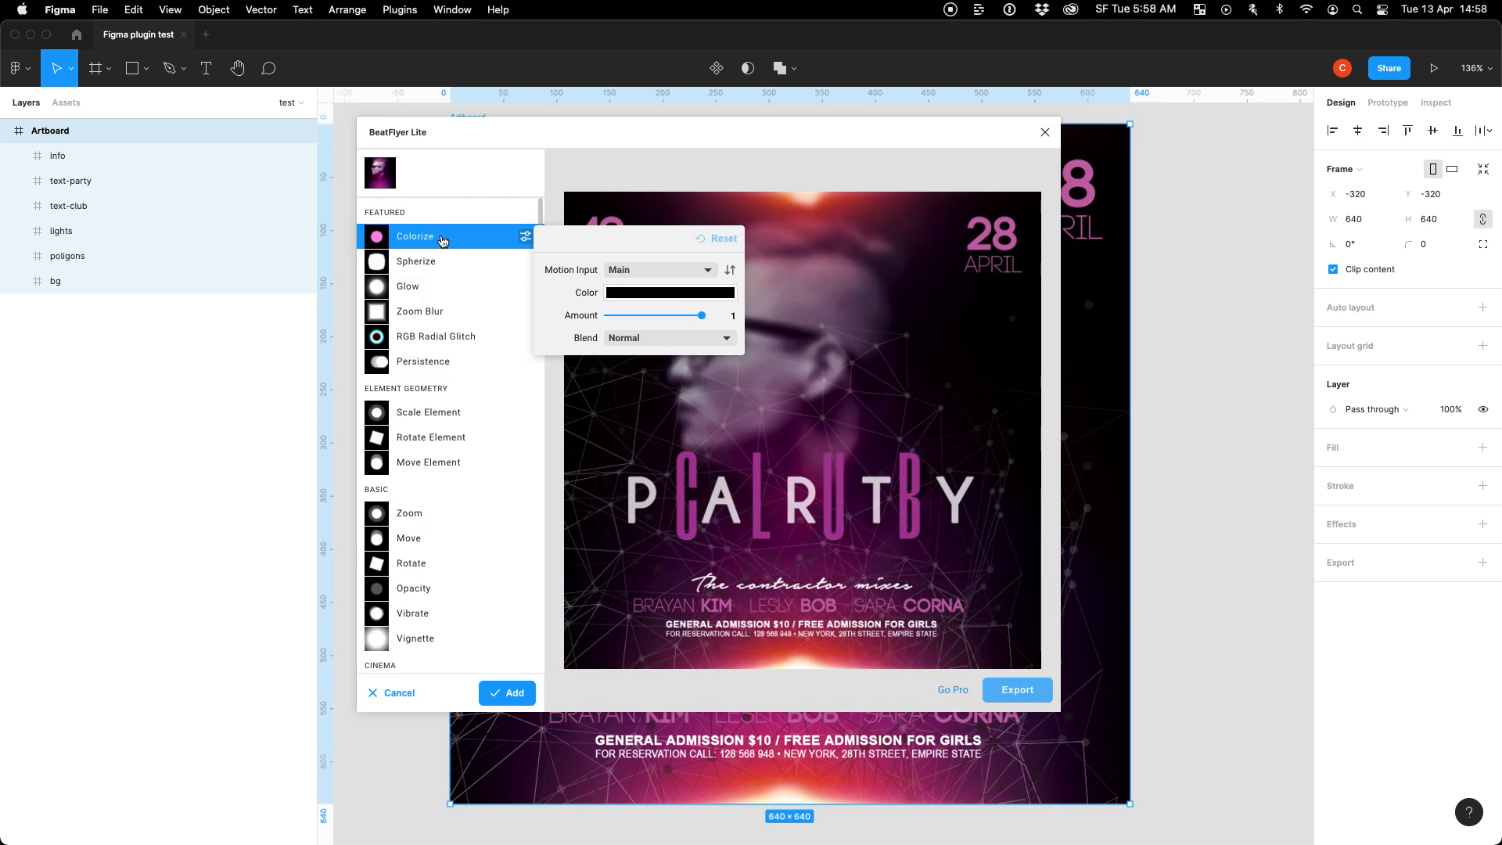
{"action": "left_click", "coordinate": [650, 344]}
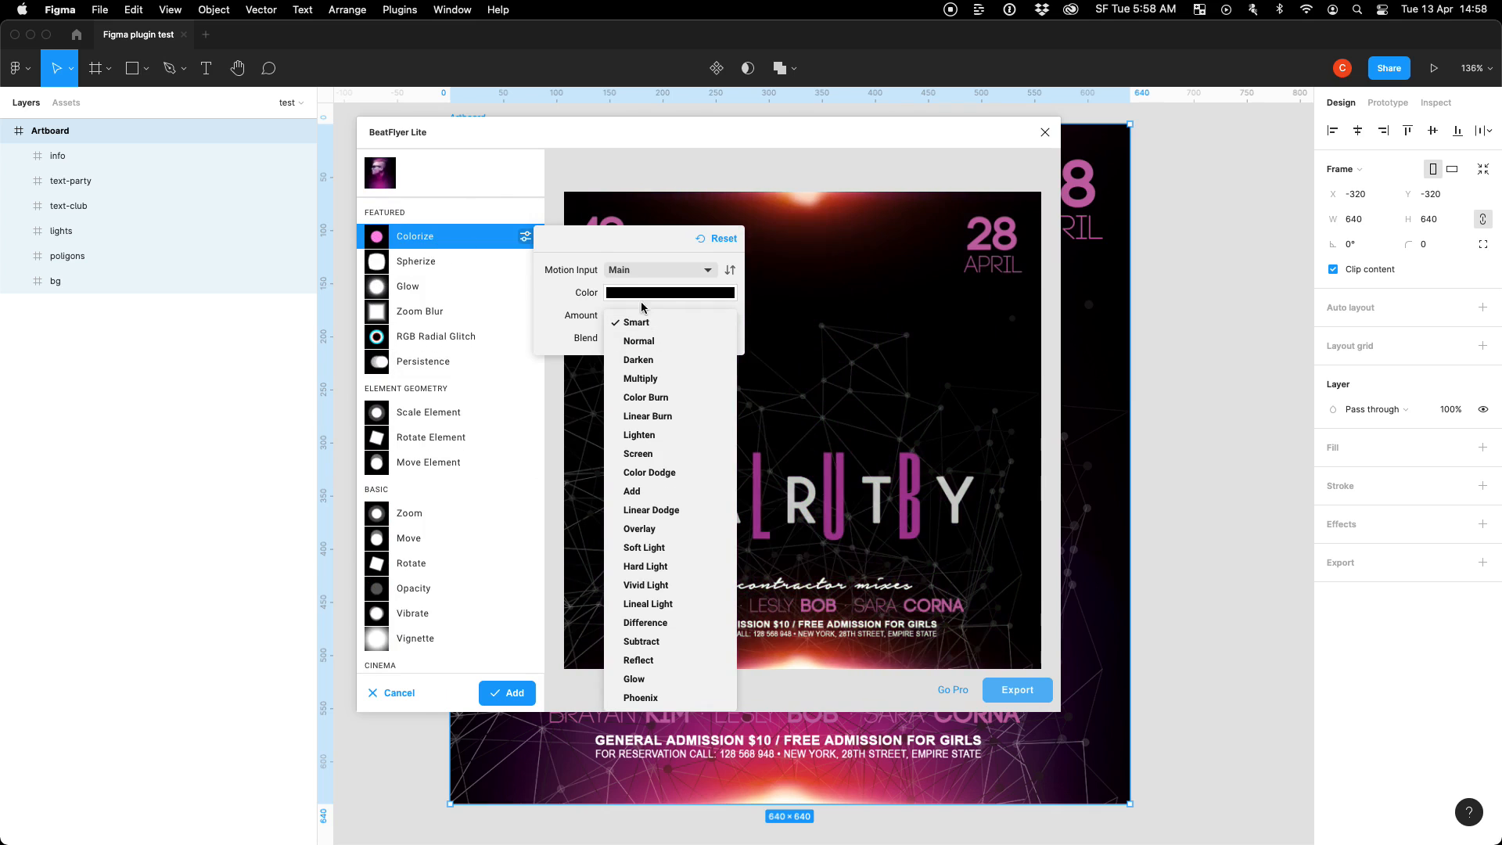
{"action": "left_click", "coordinate": [651, 319]}
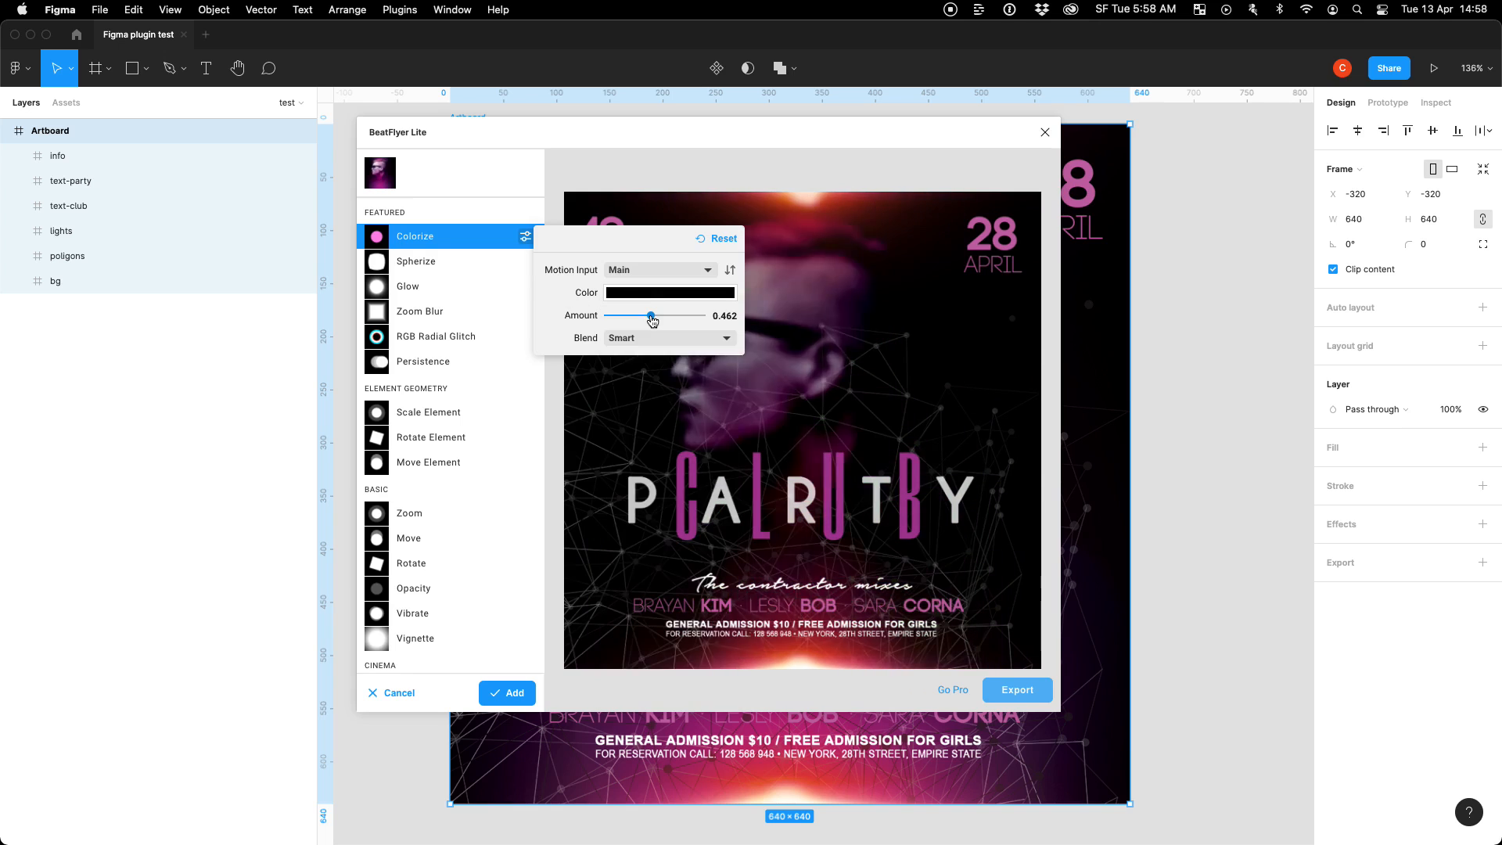
{"action": "left_click", "coordinate": [514, 694]}
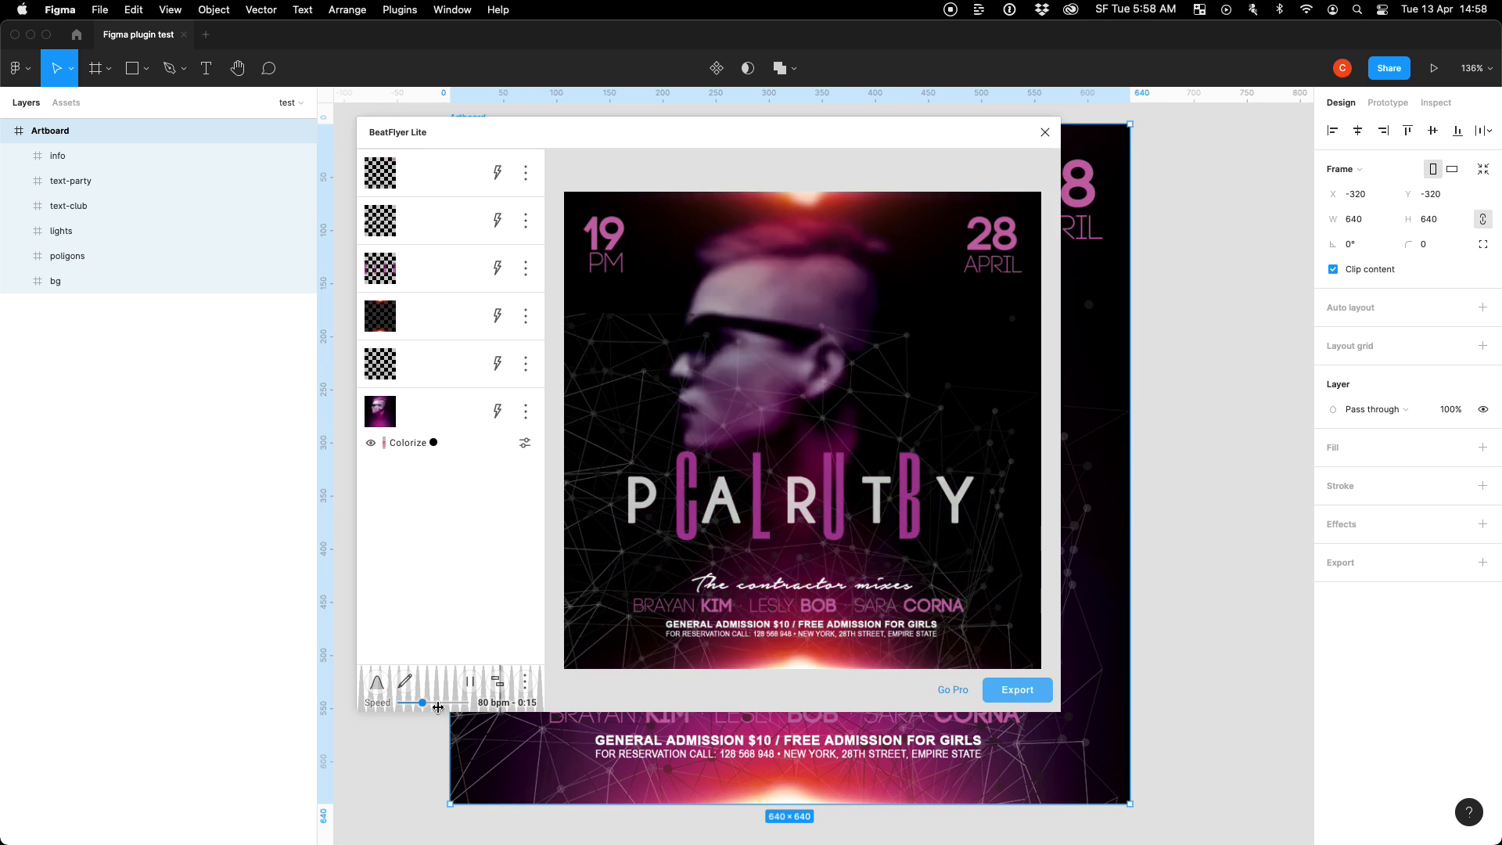
Set the animation speed to 73 bpm and review the motion input choices of the Colorize effect.
{"action": "mouse_move", "coordinate": [423, 704]}
{"action": "left_mouse_down"}
{"action": "mouse_move", "coordinate": [444, 706]}
{"action": "mouse_move", "coordinate": [421, 705]}
{"action": "left_mouse_up"}
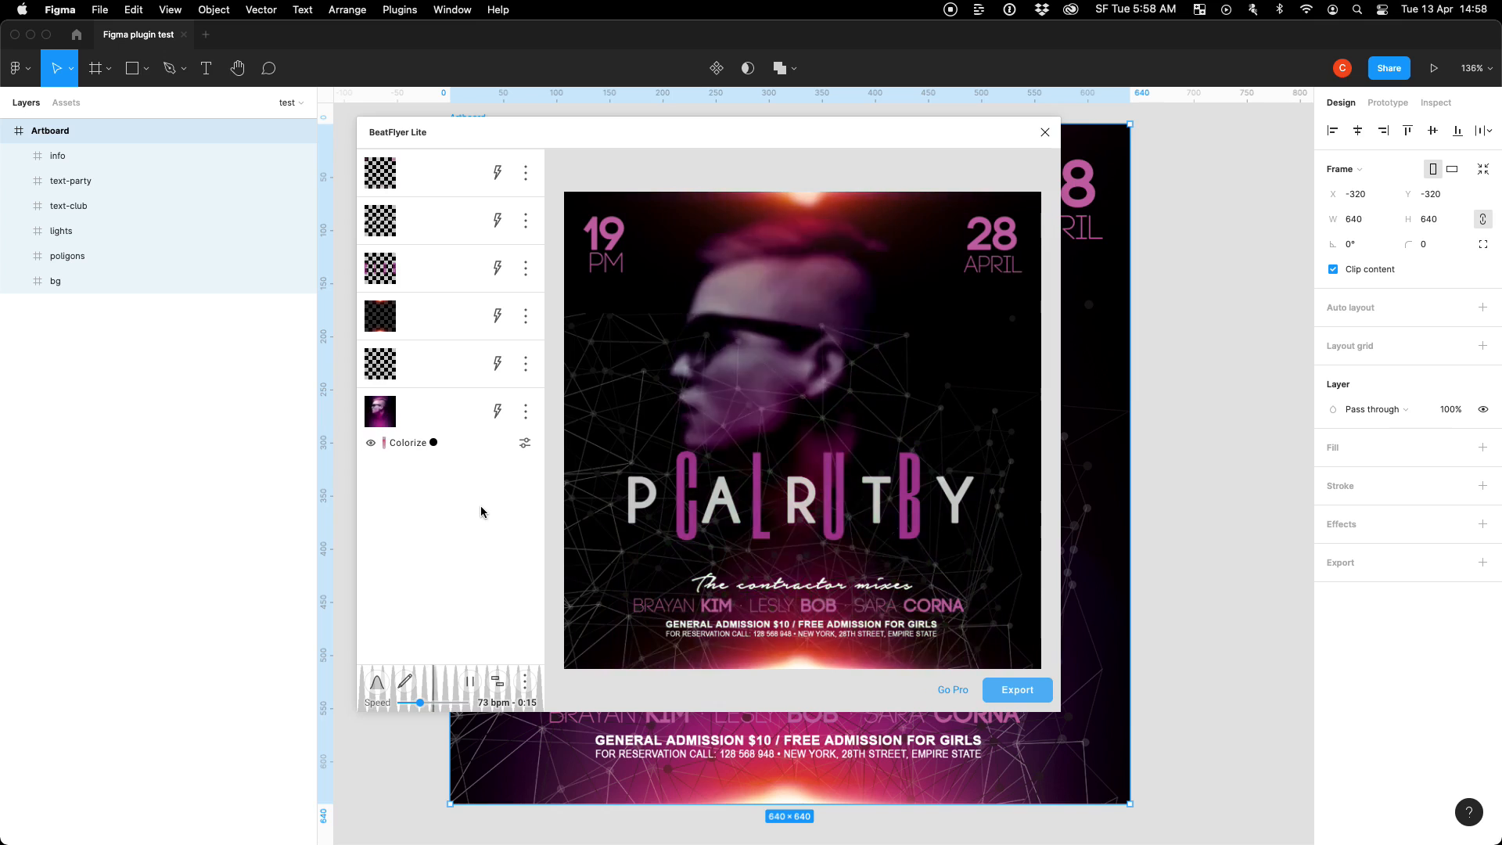
{"action": "left_click", "coordinate": [525, 443]}
{"action": "left_click", "coordinate": [638, 474]}
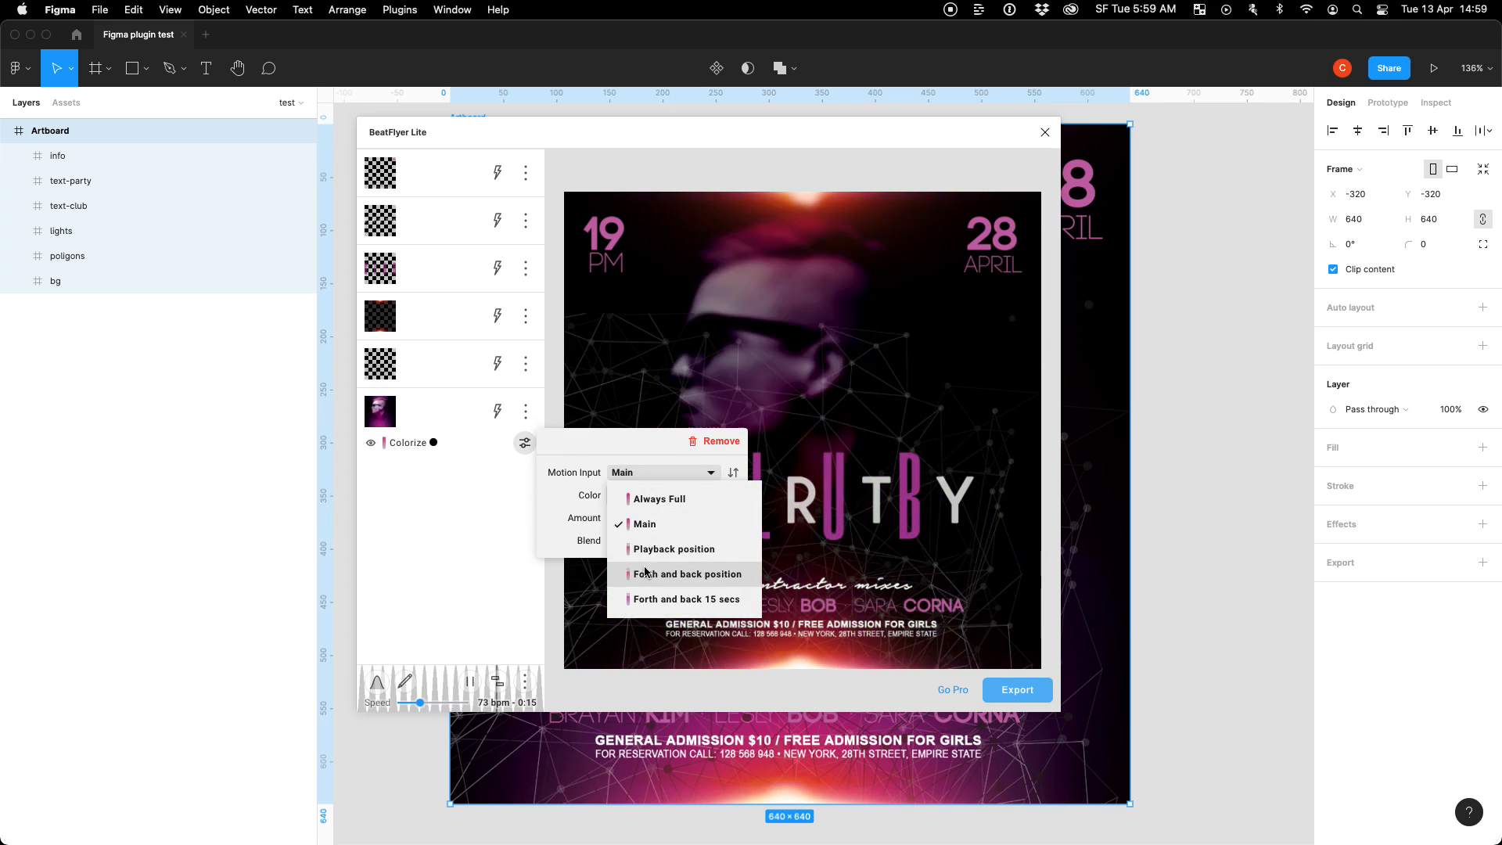
{"action": "left_click", "coordinate": [453, 524]}
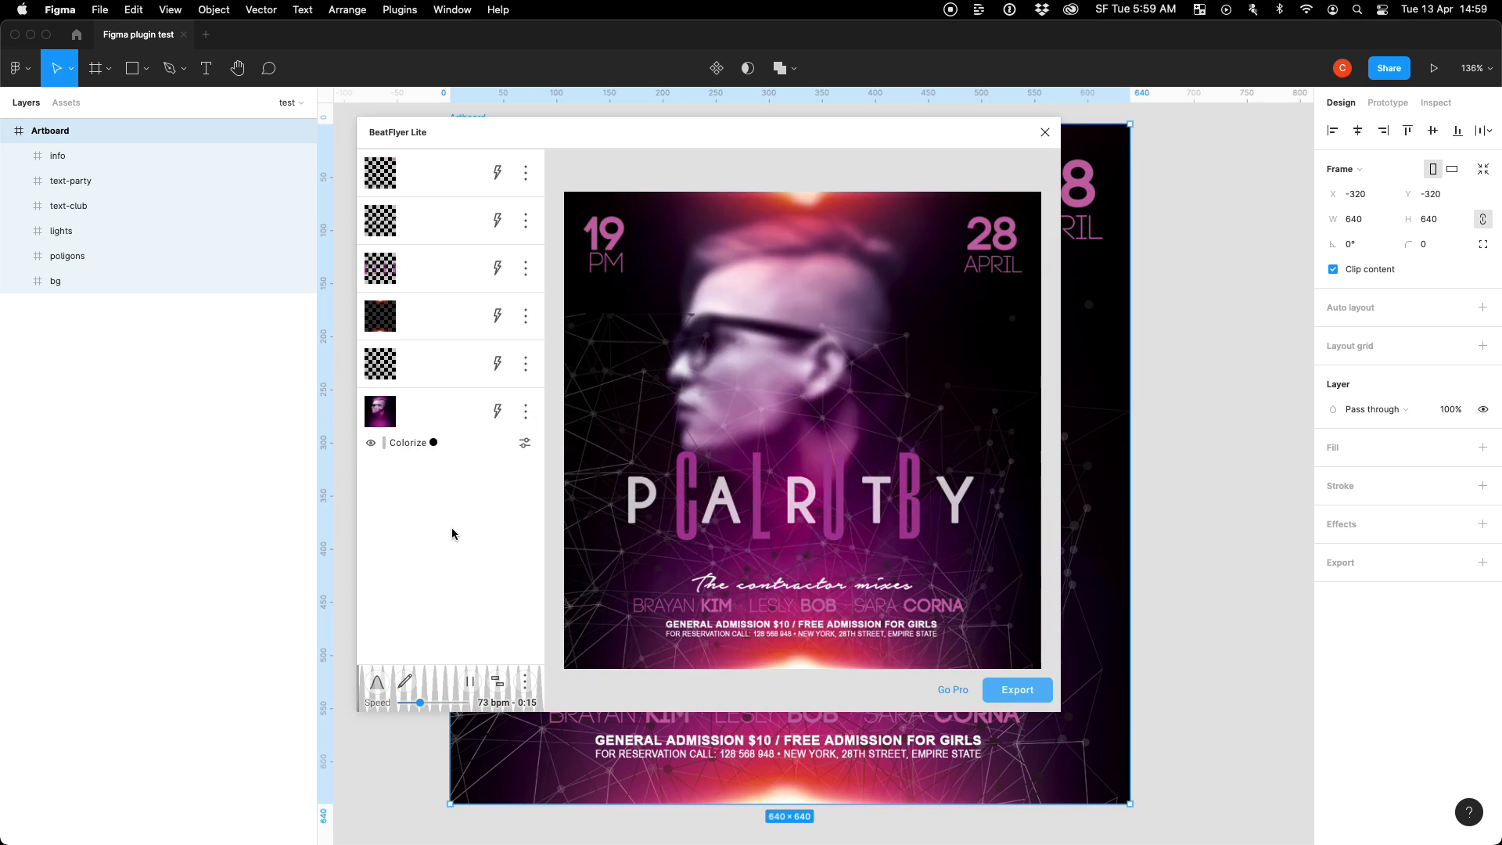
Add a Scale Element effect to the portrait background layer with inverted Forth and back position motion and a scale of 1.33.
{"action": "left_click", "coordinate": [498, 411]}
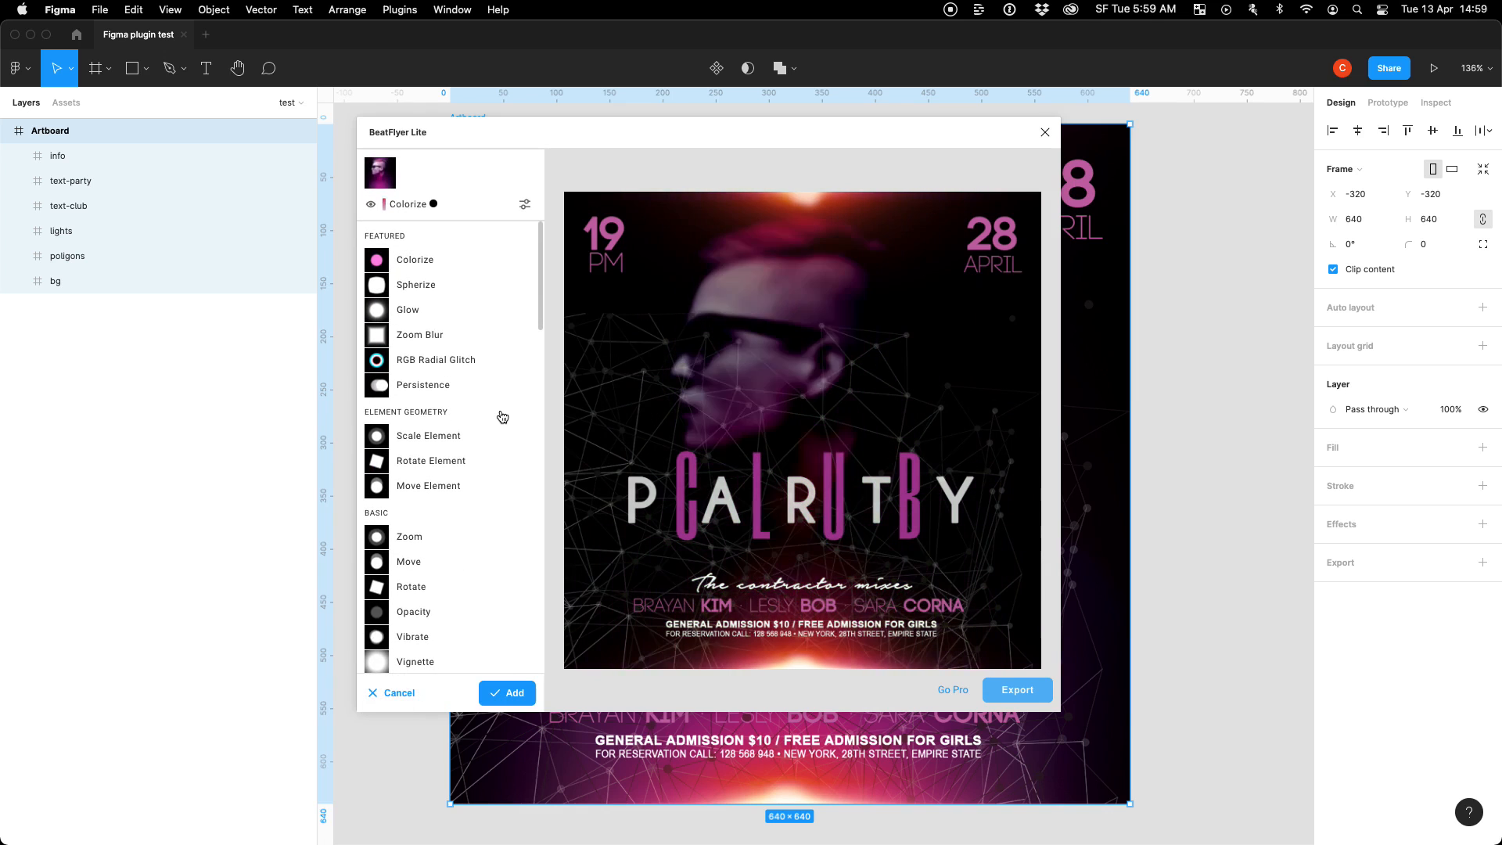
{"action": "left_click", "coordinate": [458, 436]}
{"action": "left_click", "coordinate": [636, 470]}
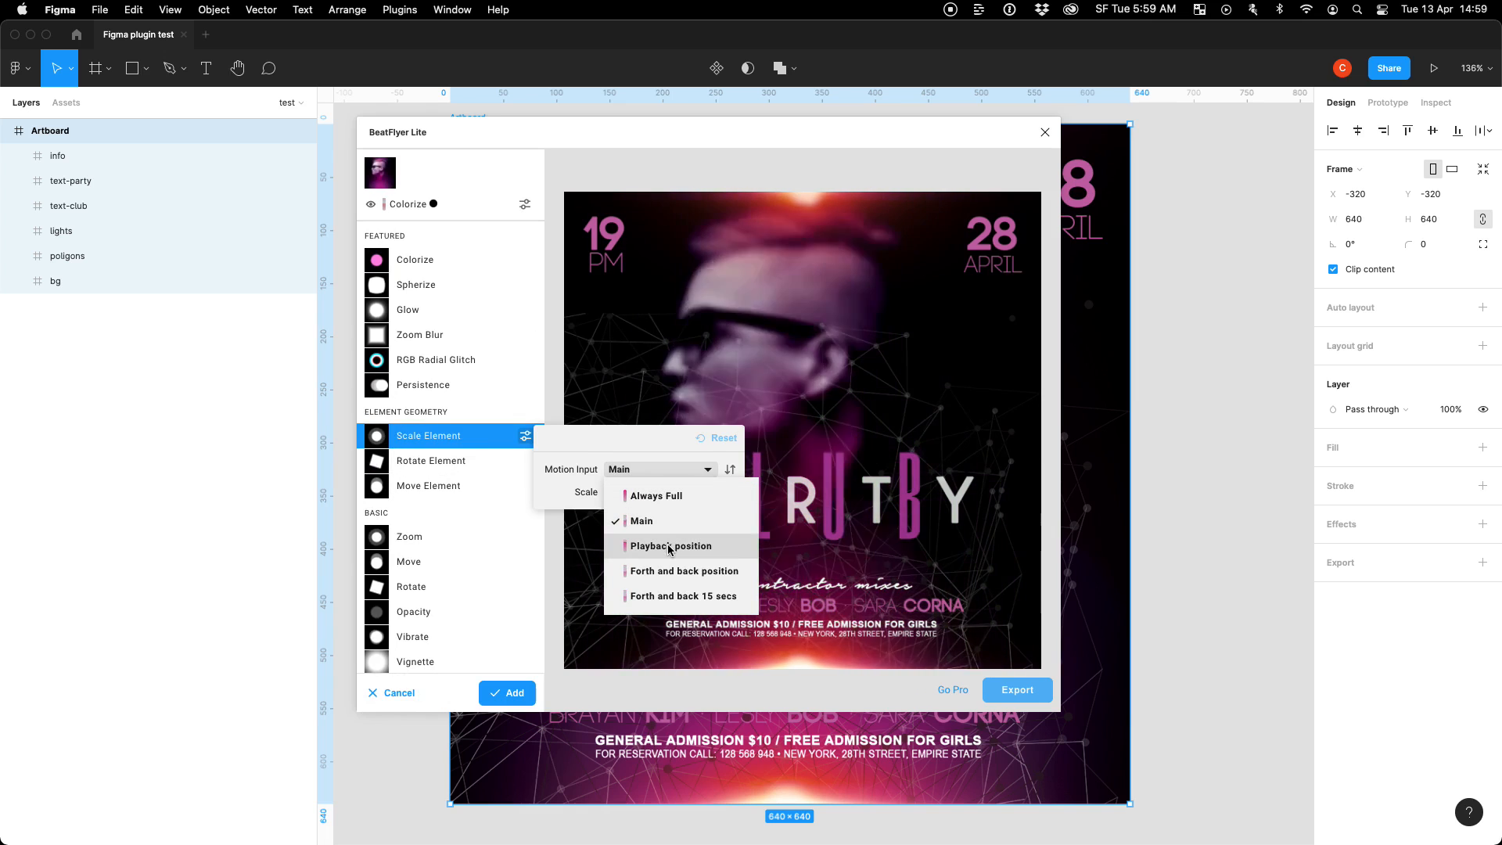
{"action": "left_click", "coordinate": [510, 693]}
{"action": "left_click", "coordinate": [526, 466]}
{"action": "left_click_drag", "start_coordinate": [637, 519], "coordinate": [642, 518]}
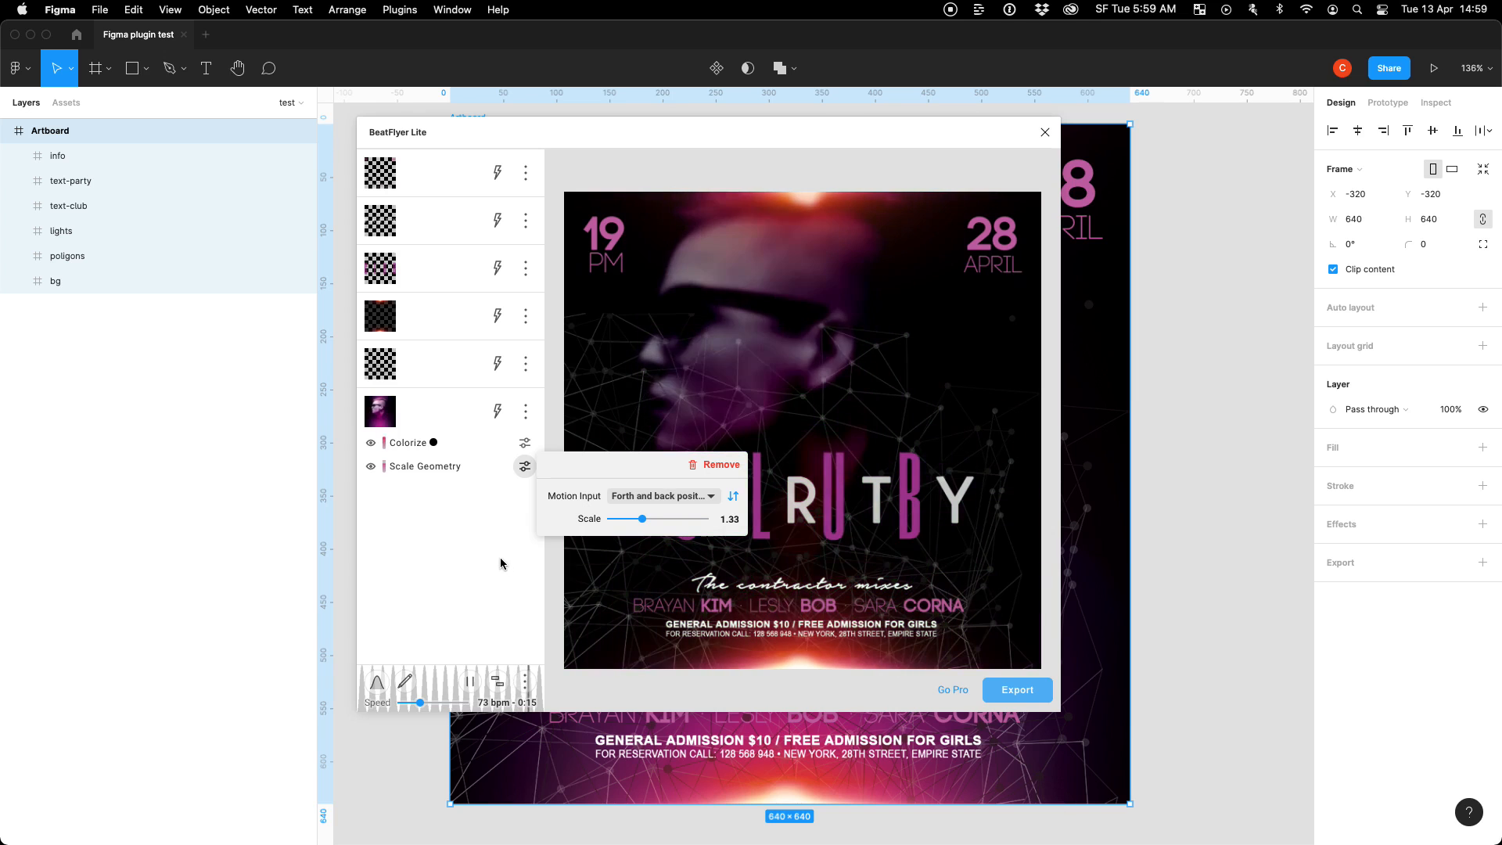
{"action": "left_click", "coordinate": [660, 496]}
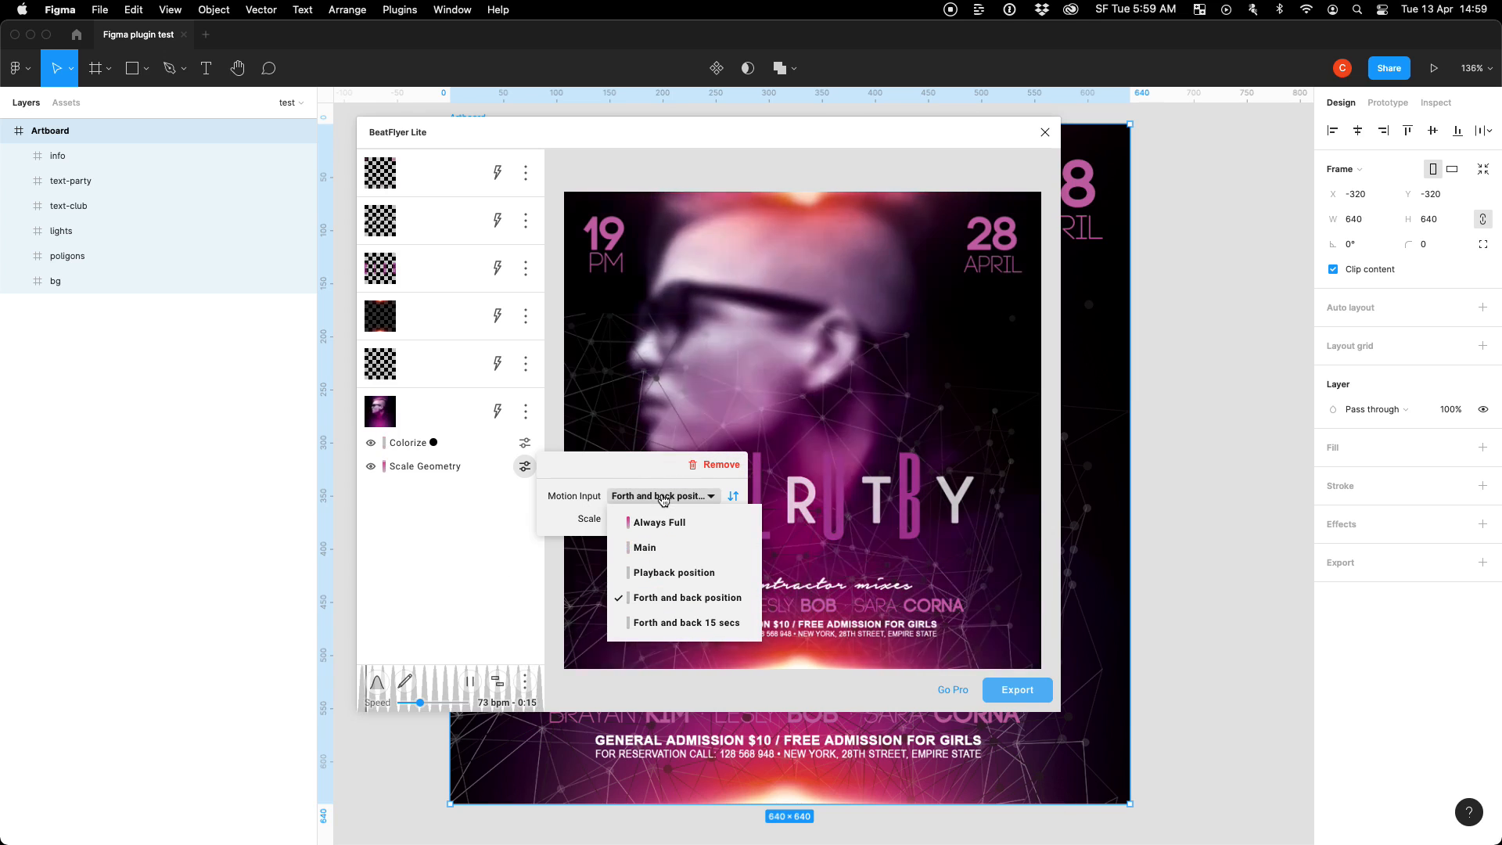
{"action": "left_click", "coordinate": [495, 508]}
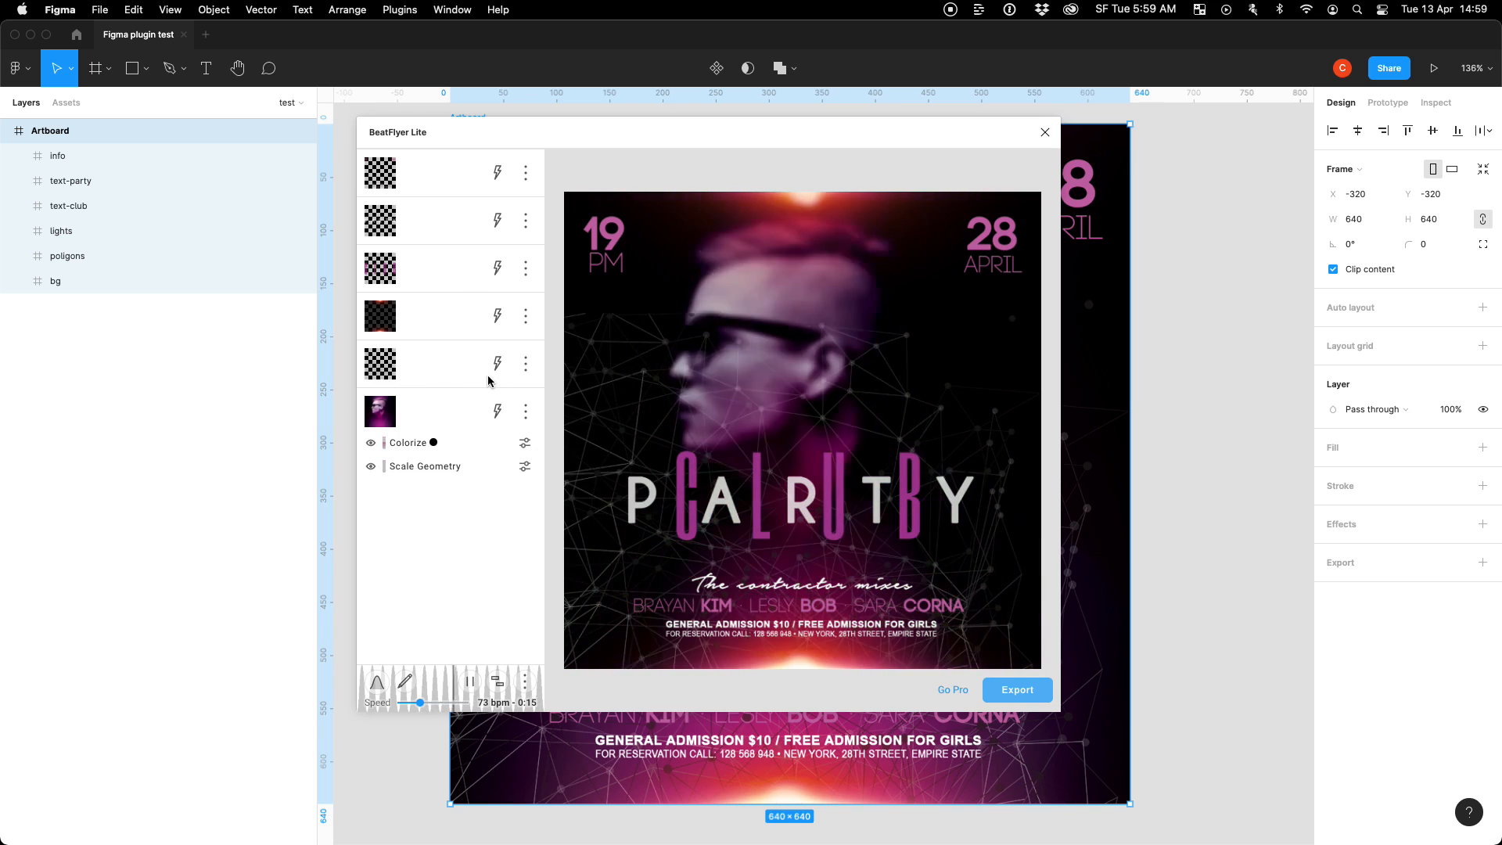
Add a Glow effect with a strength of about 3.22 to the purple CLUB text layer.
{"action": "left_click", "coordinate": [498, 268]}
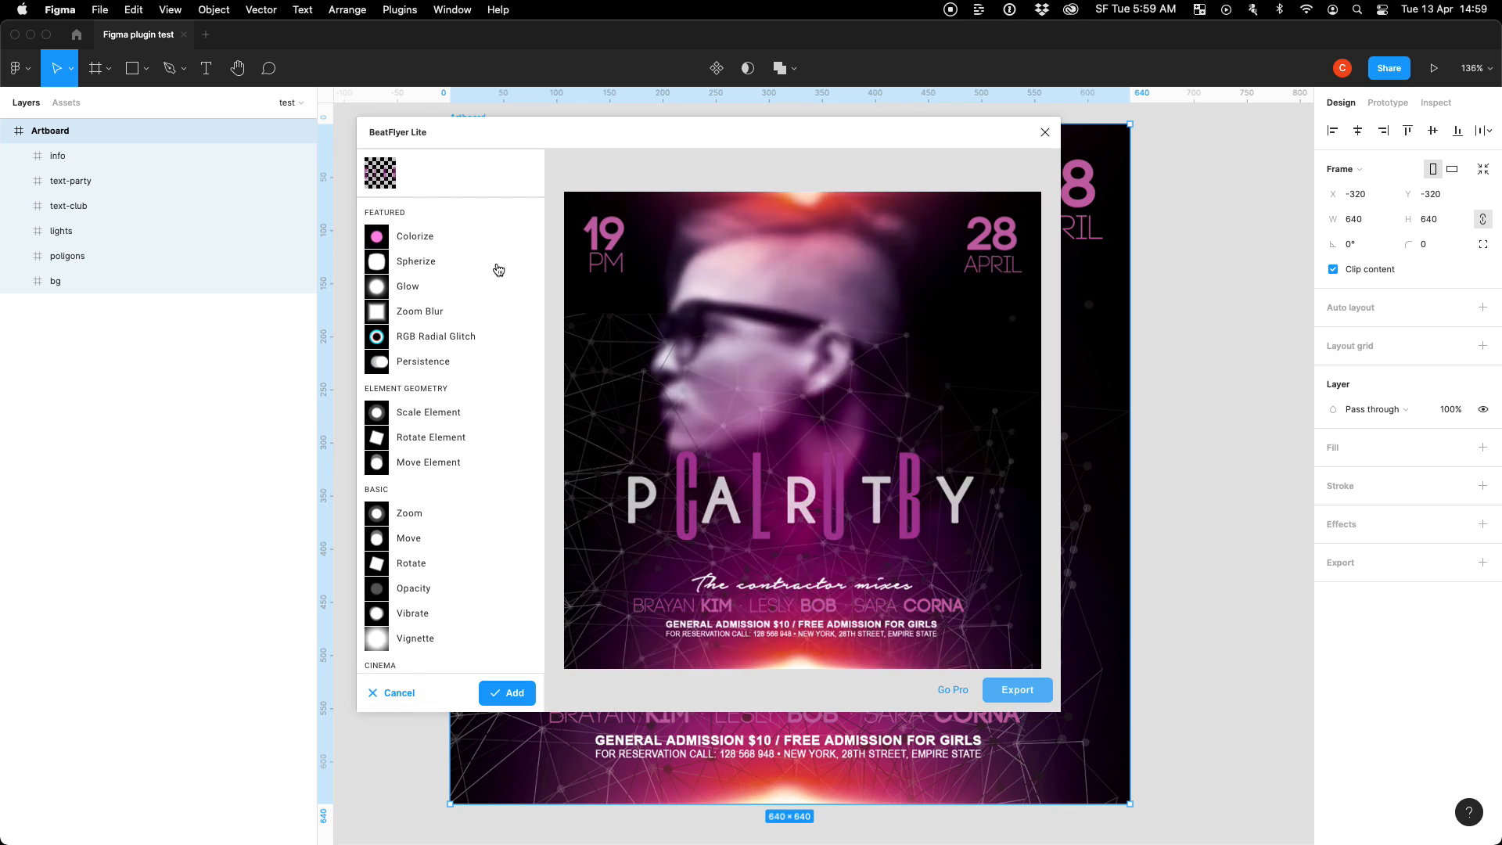
{"action": "left_click", "coordinate": [434, 288]}
{"action": "left_click_drag", "start_coordinate": [637, 343], "coordinate": [653, 344]}
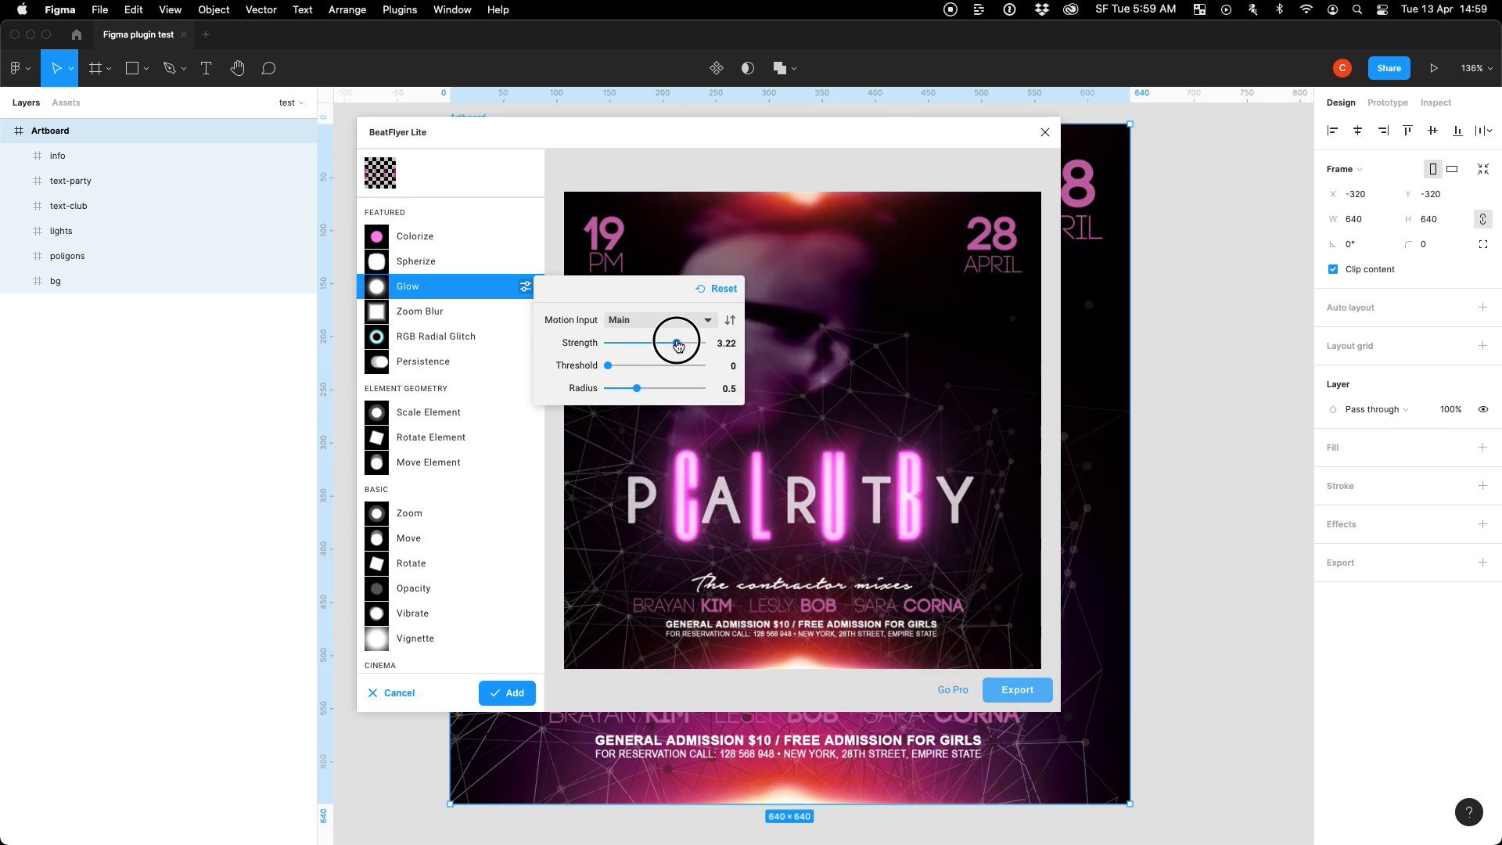
{"action": "left_click", "coordinate": [512, 693]}
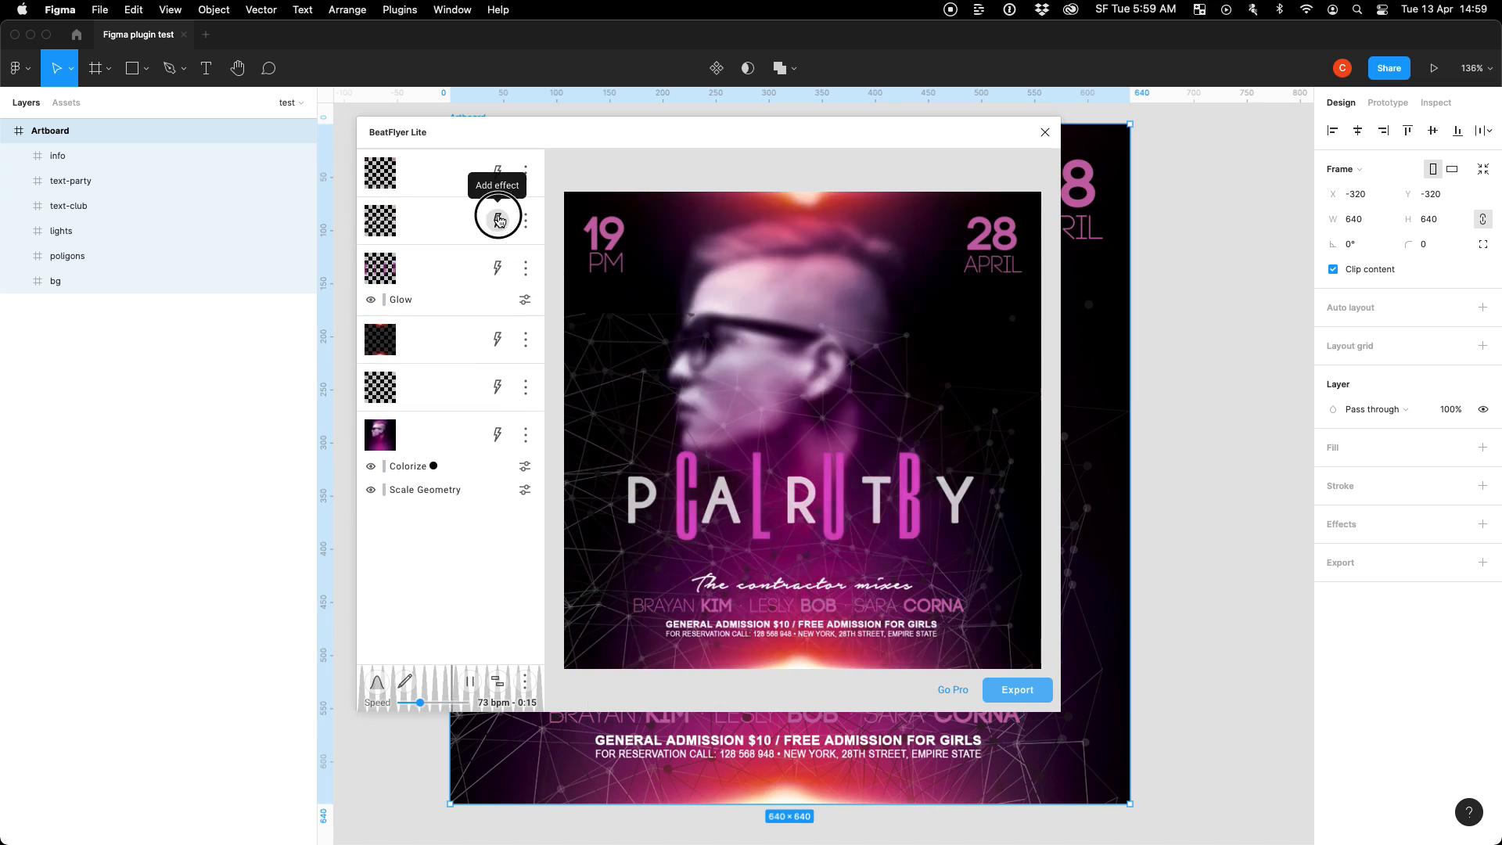
Add a Glow effect with inverted motion and a strength of 2.22 to the white PARTY text layer.
{"action": "left_click", "coordinate": [498, 220]}
{"action": "left_click", "coordinate": [414, 288]}
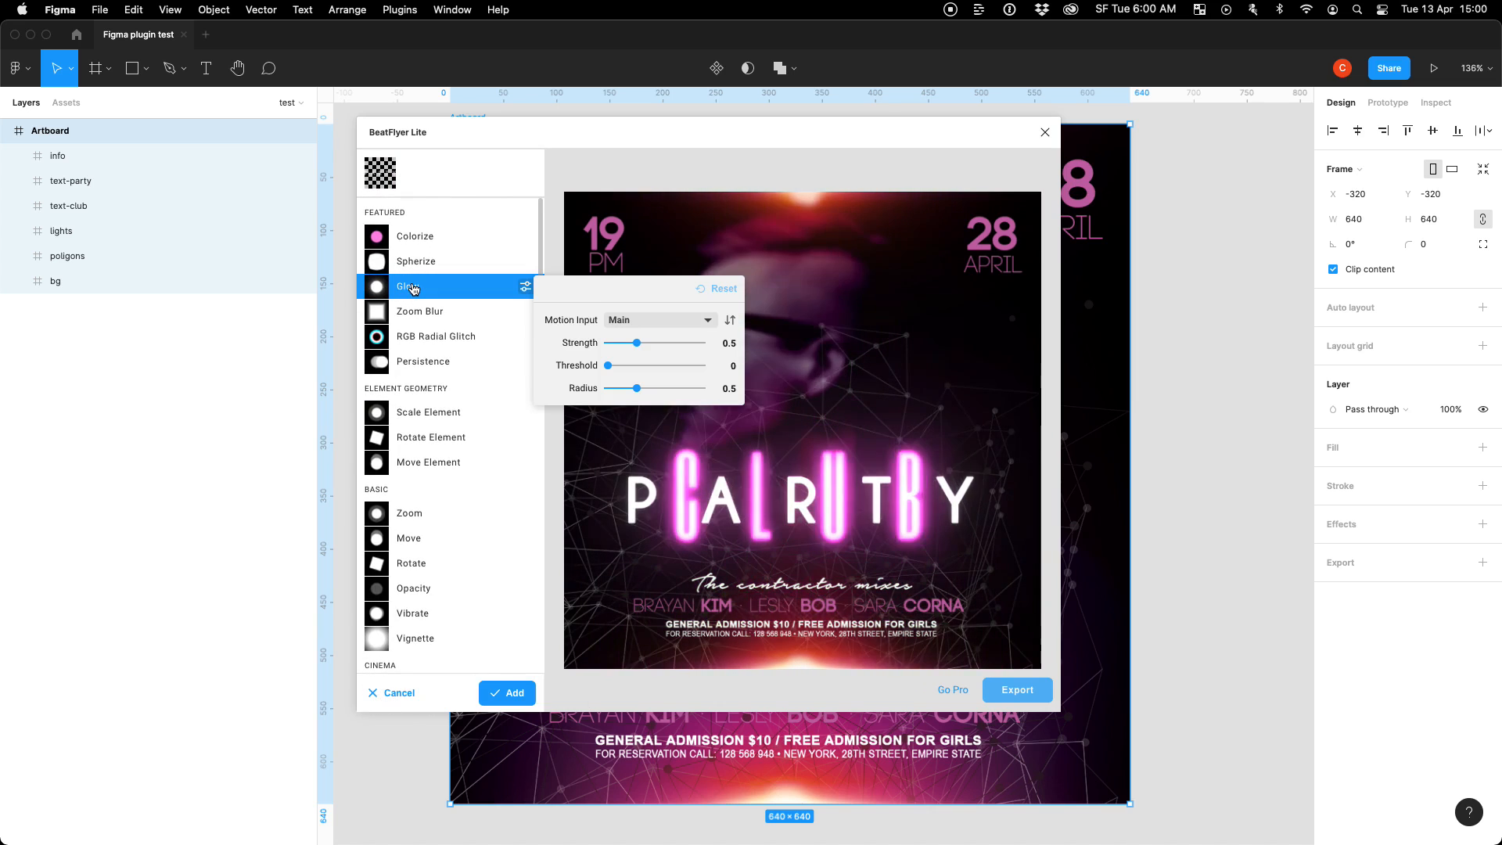
{"action": "left_click_drag", "start_coordinate": [637, 343], "coordinate": [667, 343]}
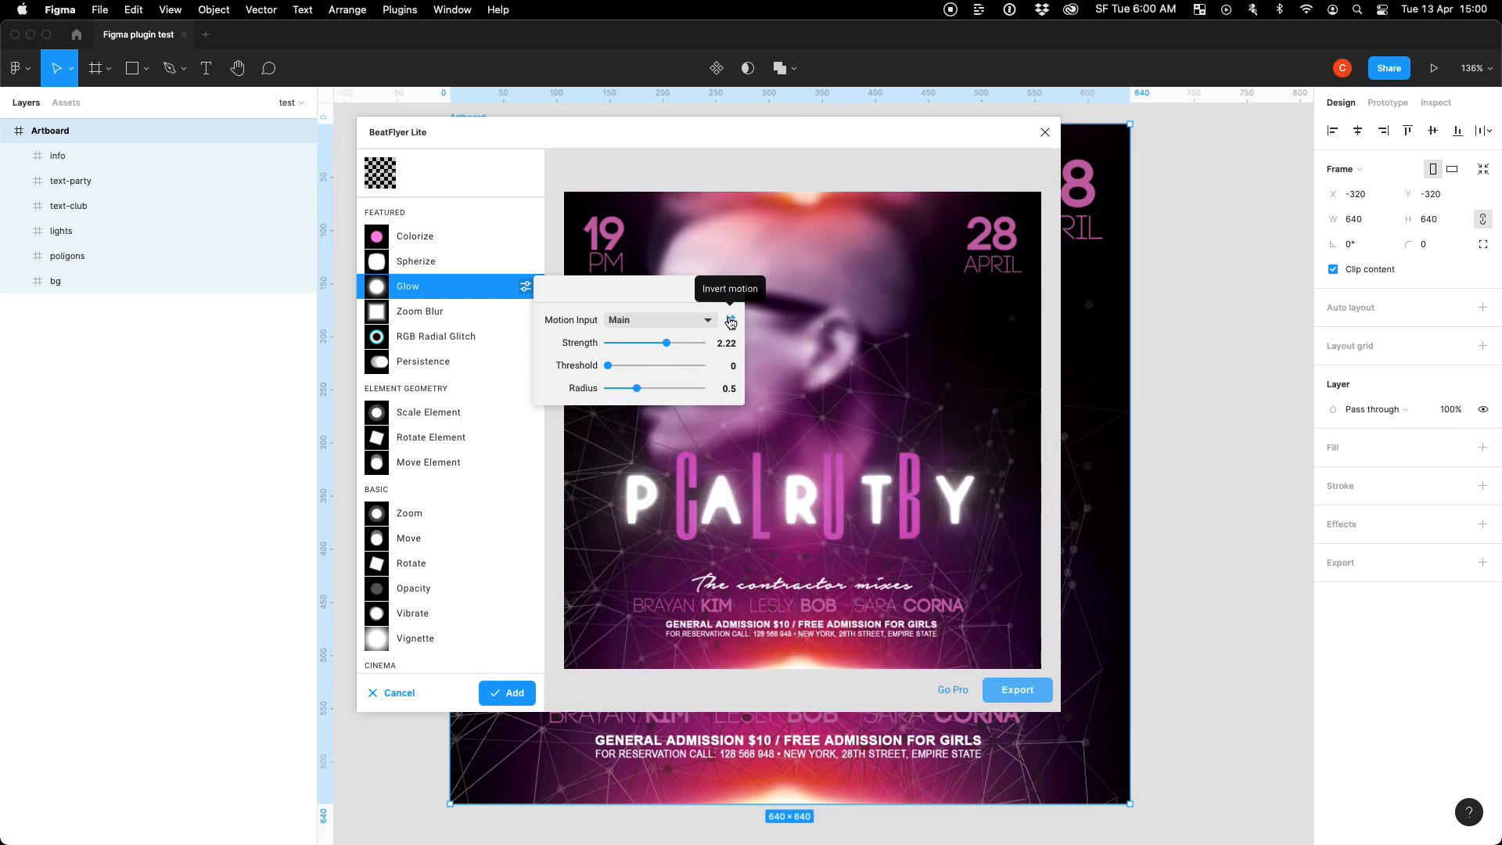
{"action": "left_click", "coordinate": [507, 693]}
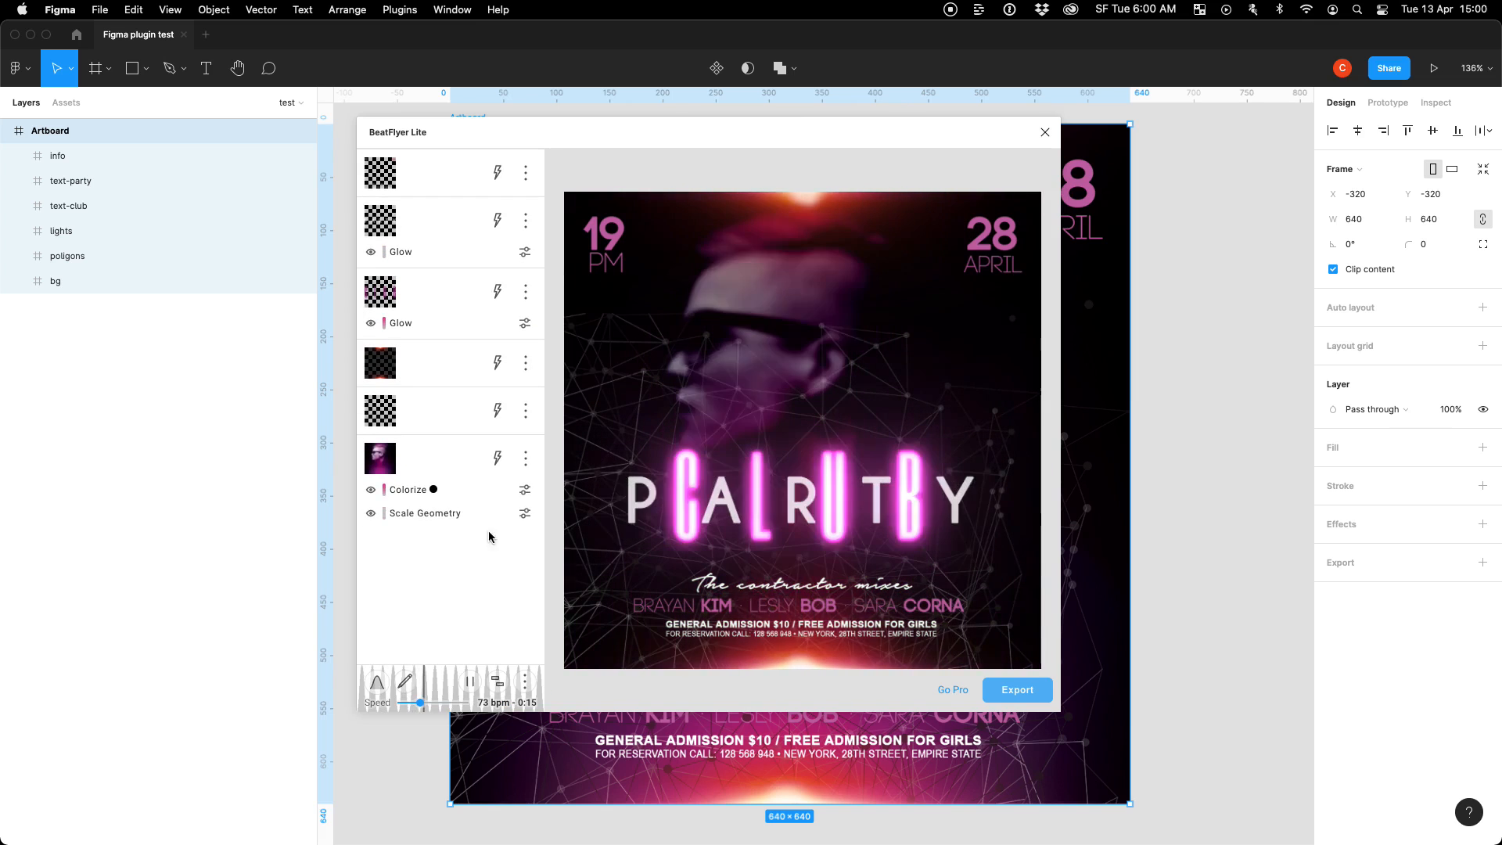
Try the Mask from side and Smoke effects on the portrait background layer.
{"action": "left_click", "coordinate": [498, 459]}
{"action": "scroll", "coordinate": [465, 536], "scroll_direction": "down", "scroll_amount": 3}
{"action": "scroll", "coordinate": [465, 500], "scroll_direction": "down", "scroll_amount": 4}
{"action": "left_click", "coordinate": [438, 313]}
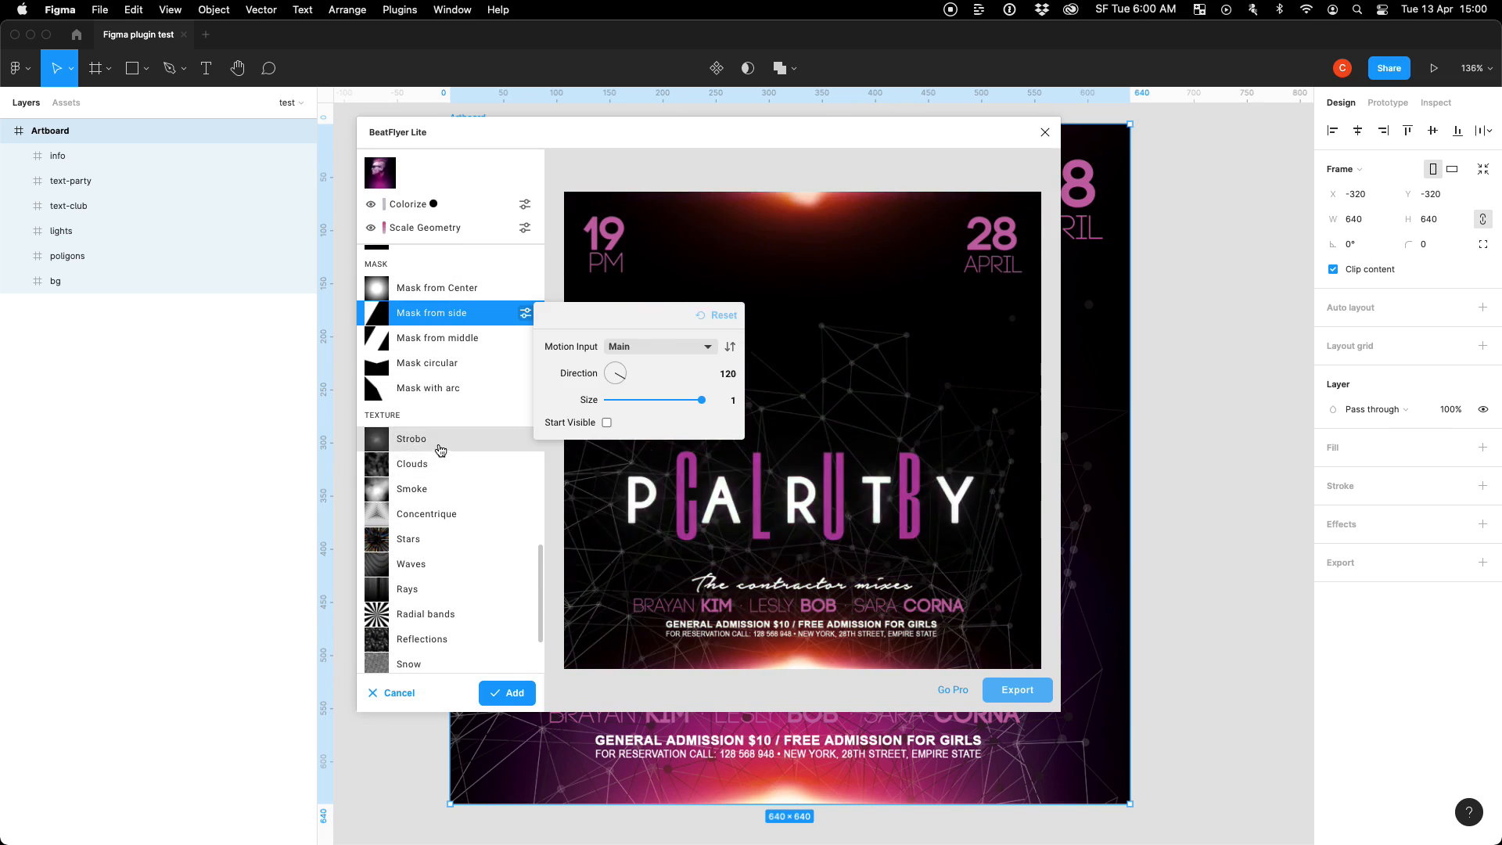
{"action": "left_click", "coordinate": [436, 488]}
{"action": "scroll", "coordinate": [454, 547], "scroll_direction": "down", "scroll_amount": 3}
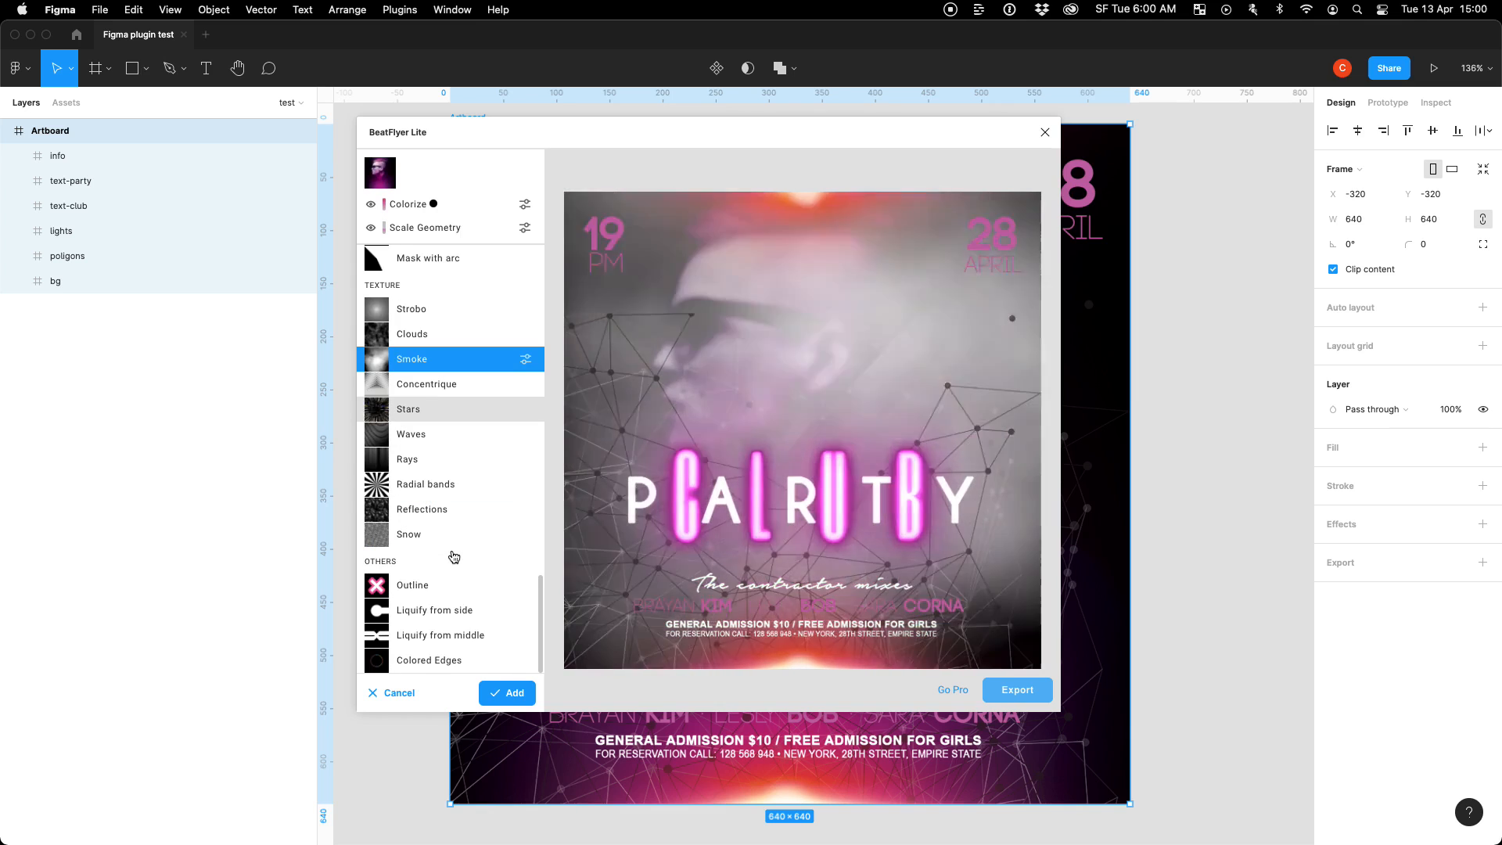
{"action": "scroll", "coordinate": [453, 552], "scroll_direction": "up", "scroll_amount": 5}
Try a Split effect on the portrait background layer with size 532, direction 42.8 and 132 slices.
{"action": "left_click", "coordinate": [435, 354]}
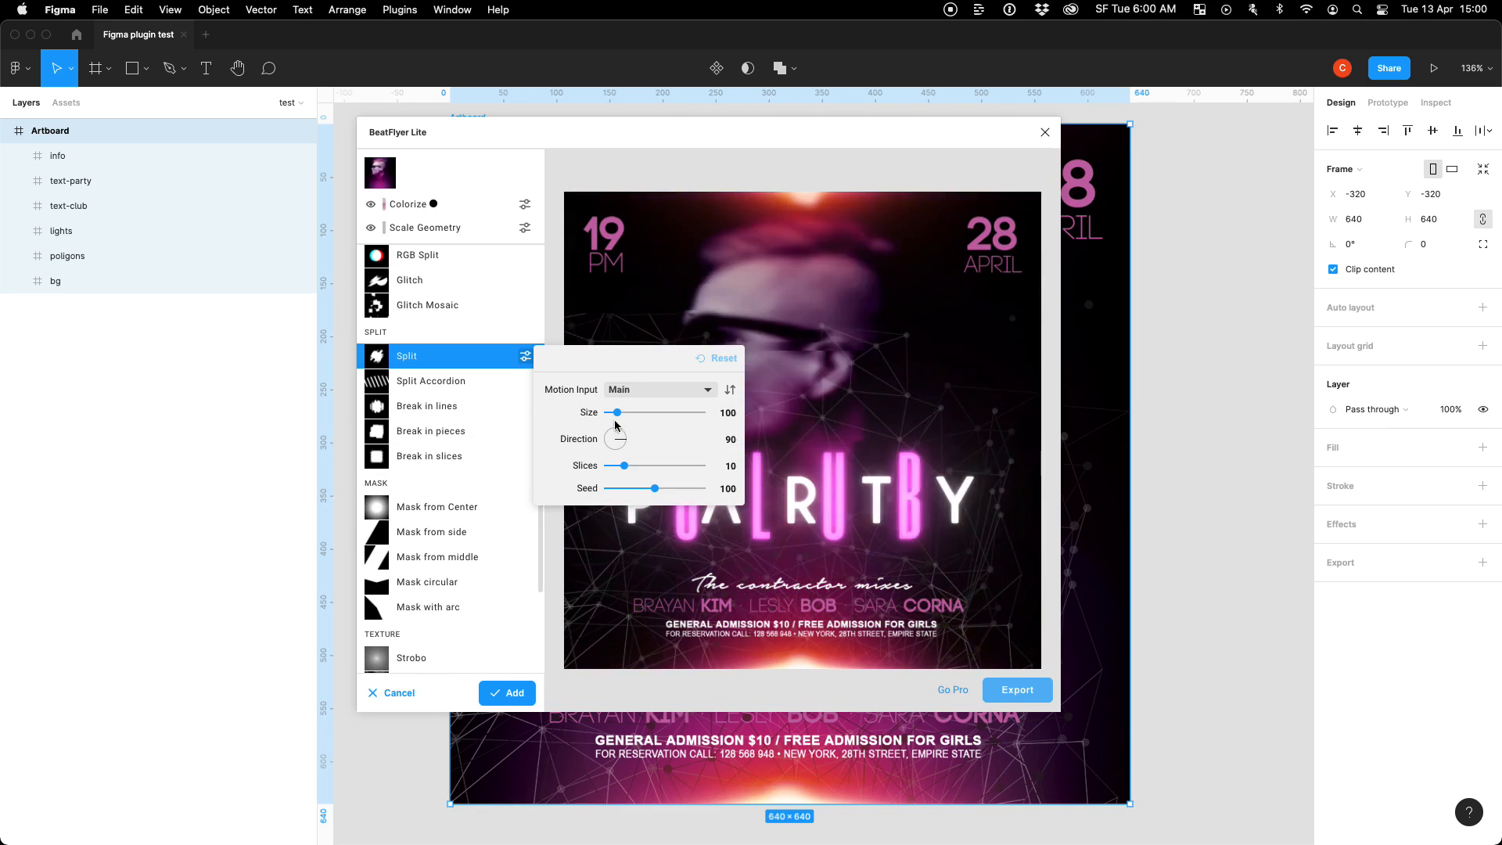
{"action": "left_click_drag", "start_coordinate": [617, 412], "coordinate": [670, 465]}
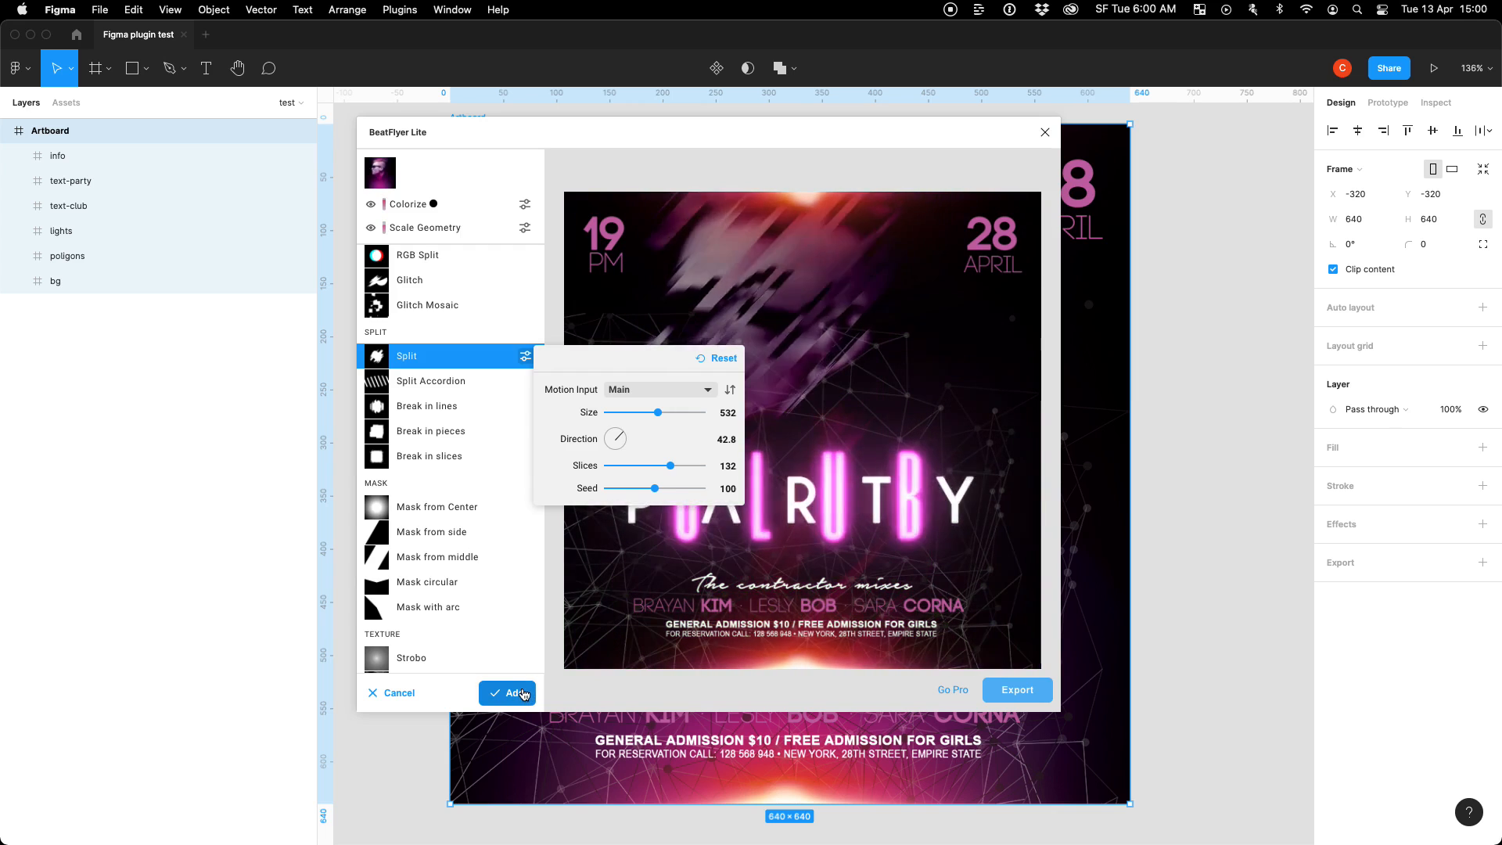
{"action": "left_click", "coordinate": [400, 693]}
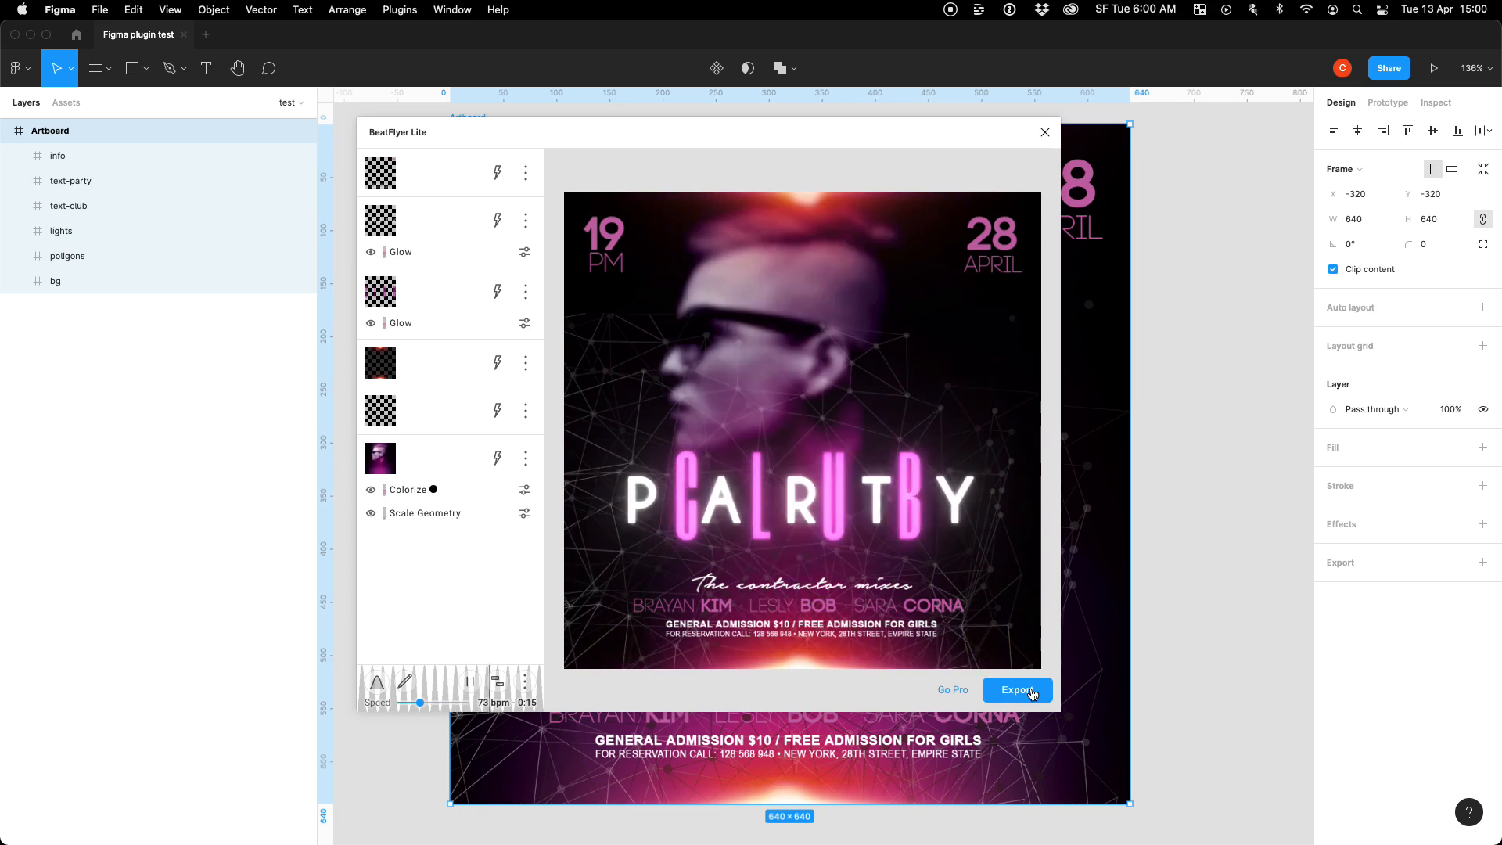
Export the animated flyer as a short animated GIF, download it and leave the export view.
{"action": "left_click", "coordinate": [1018, 689]}
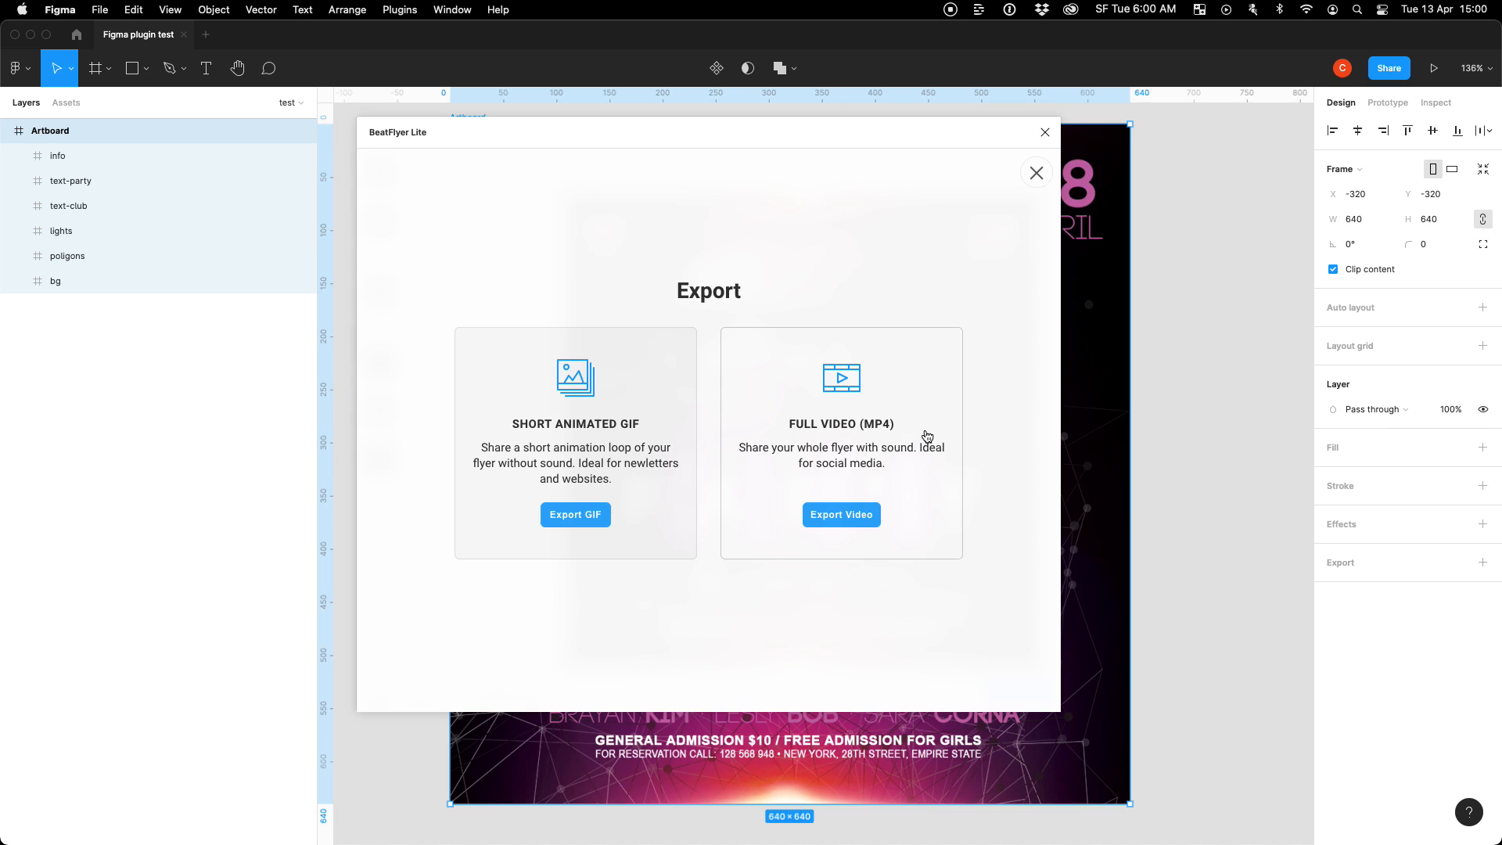
{"action": "left_click", "coordinate": [613, 447]}
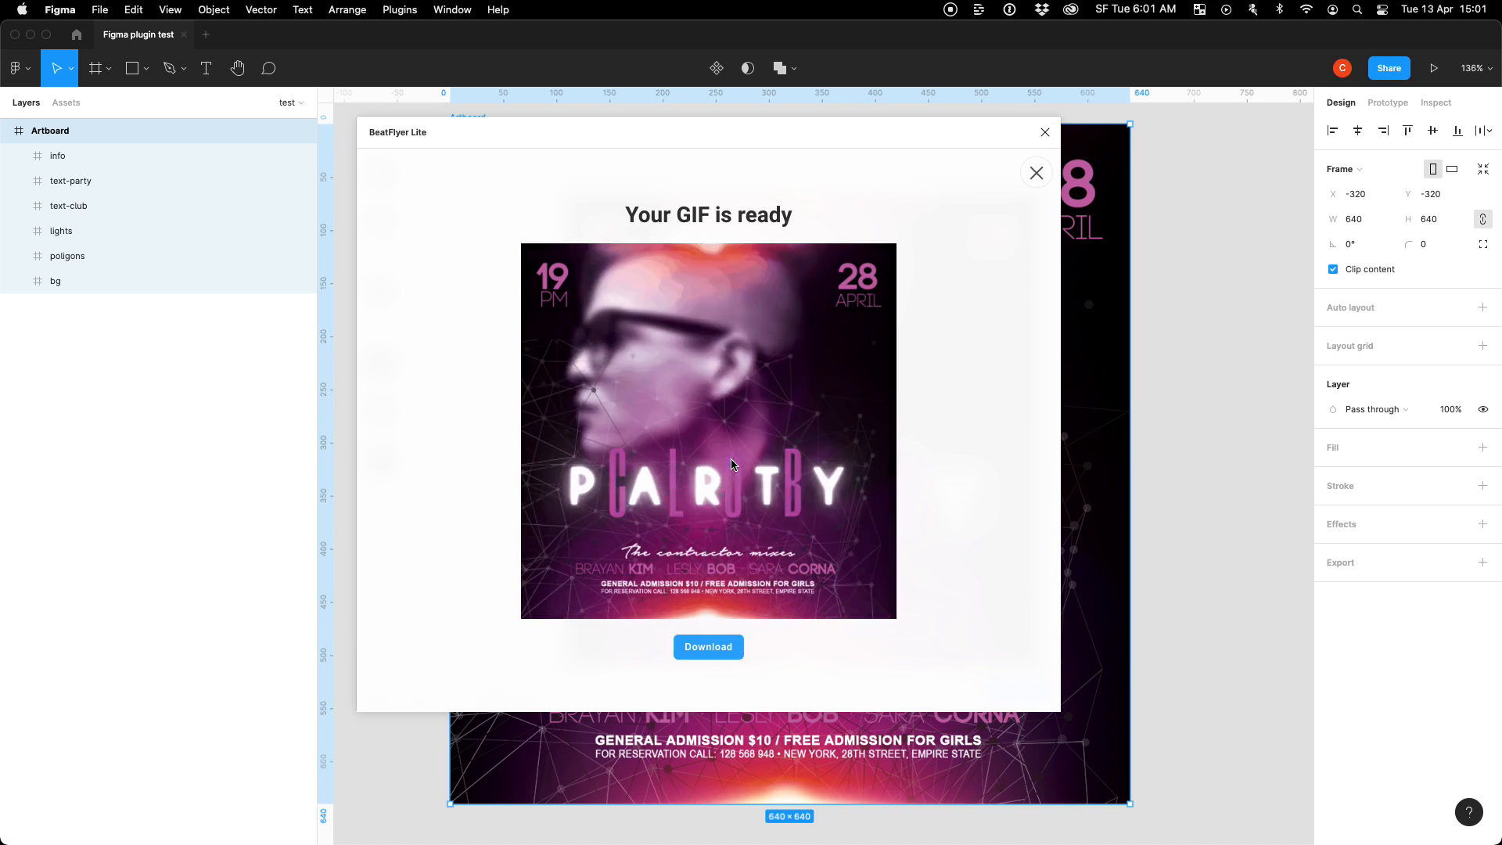
{"action": "left_click", "coordinate": [723, 647]}
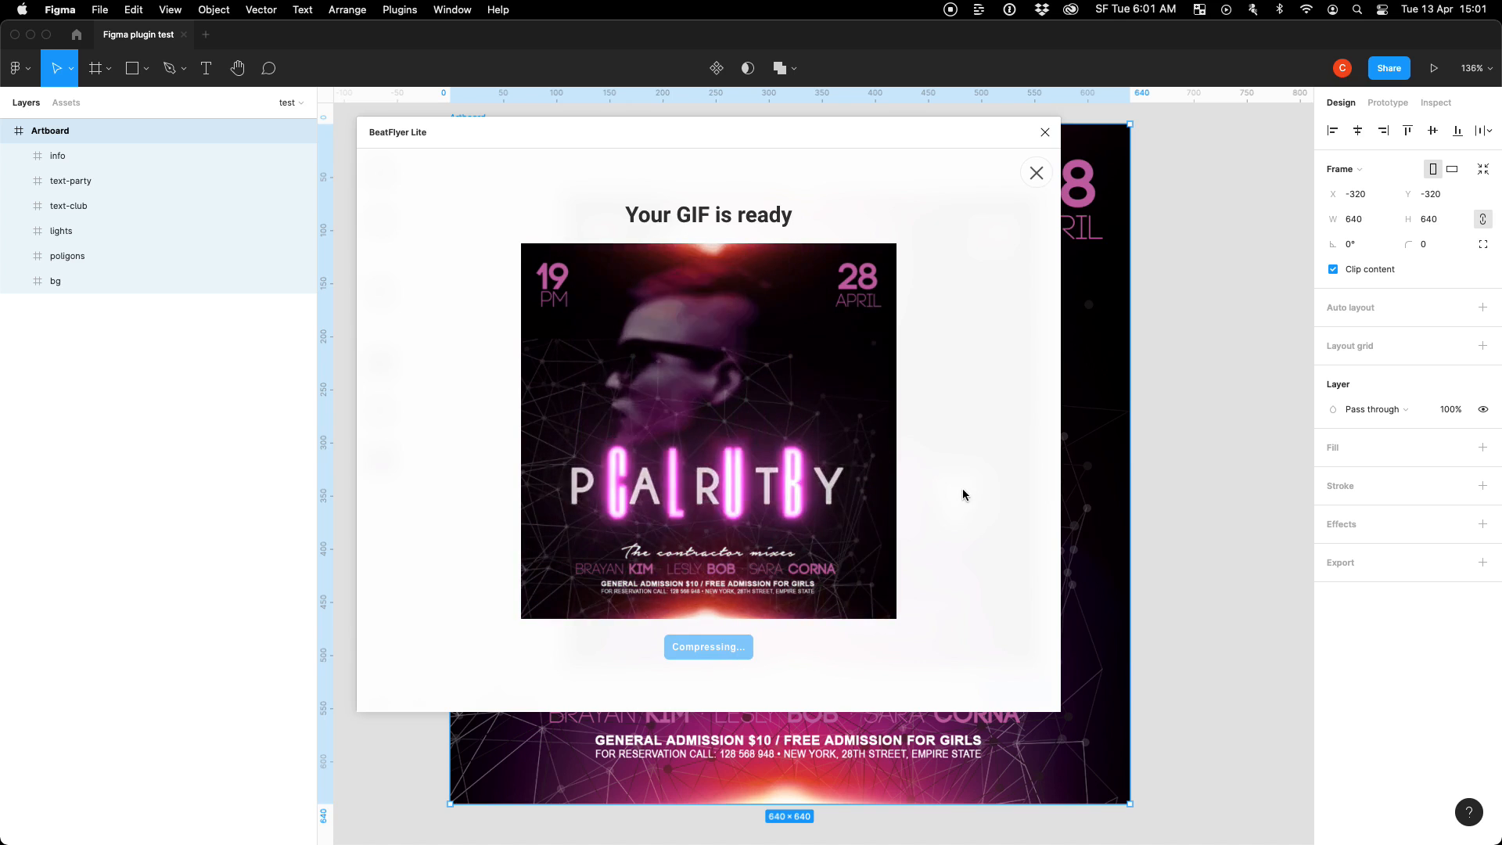
{"action": "left_click", "coordinate": [1037, 173]}
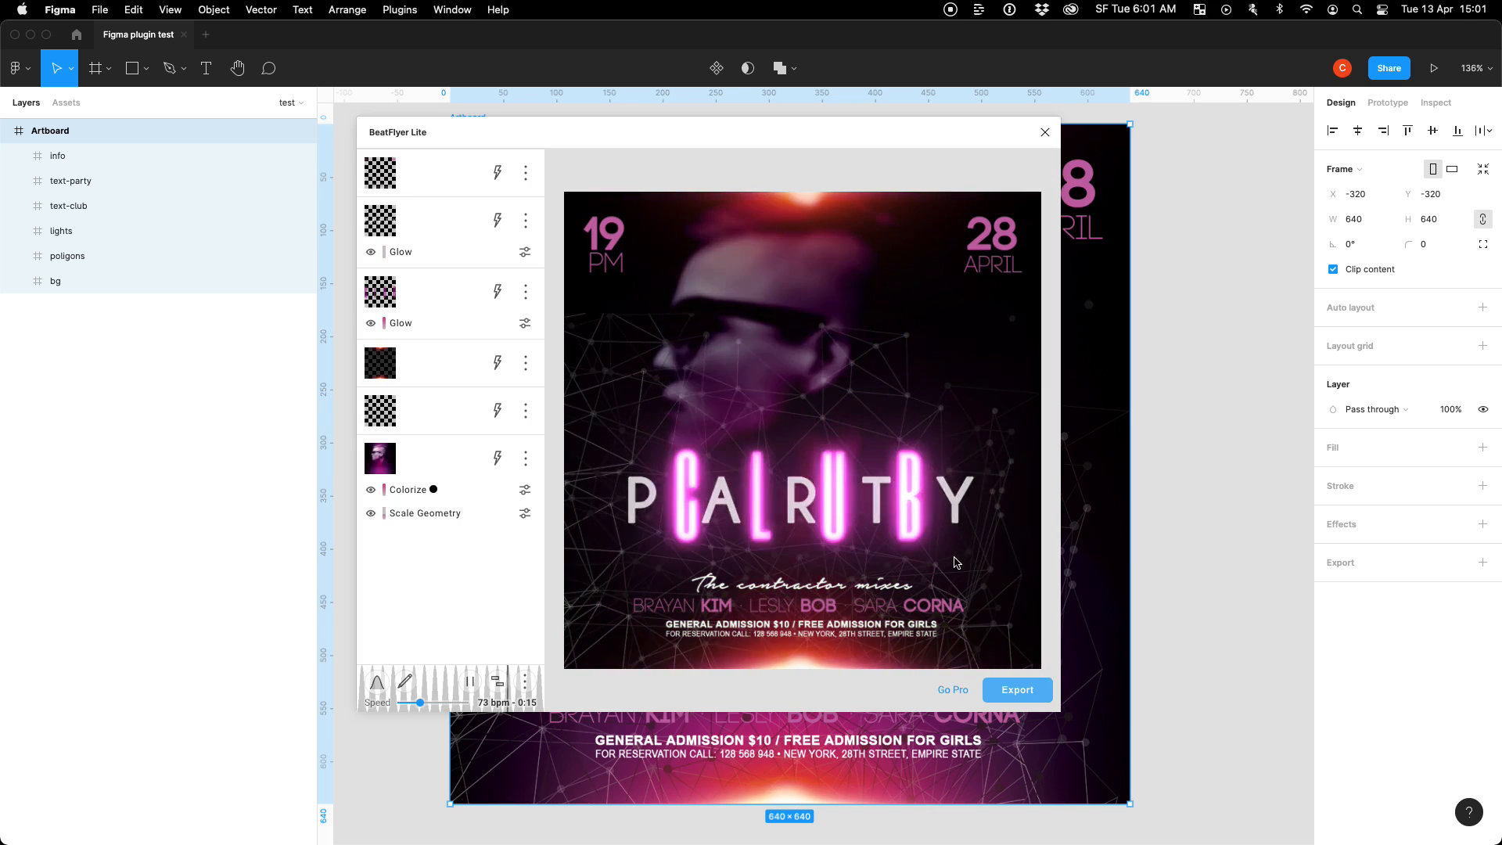
Export the animated flyer as a full MP4 video and close the BeatFlyer Lite plugin.
{"action": "left_click", "coordinate": [1027, 697]}
{"action": "left_click", "coordinate": [869, 404]}
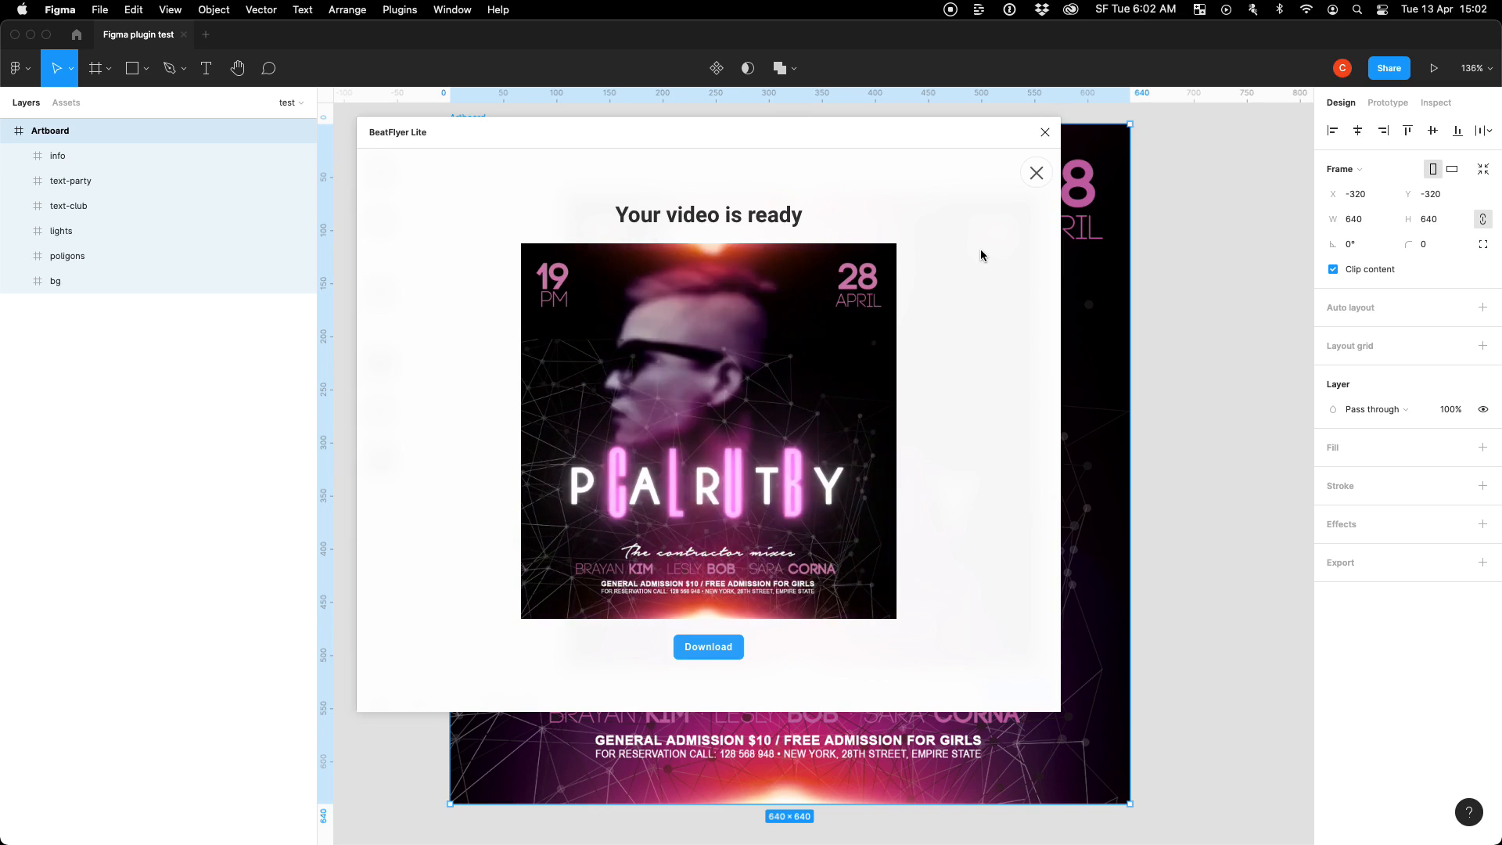
{"action": "left_click", "coordinate": [1036, 175]}
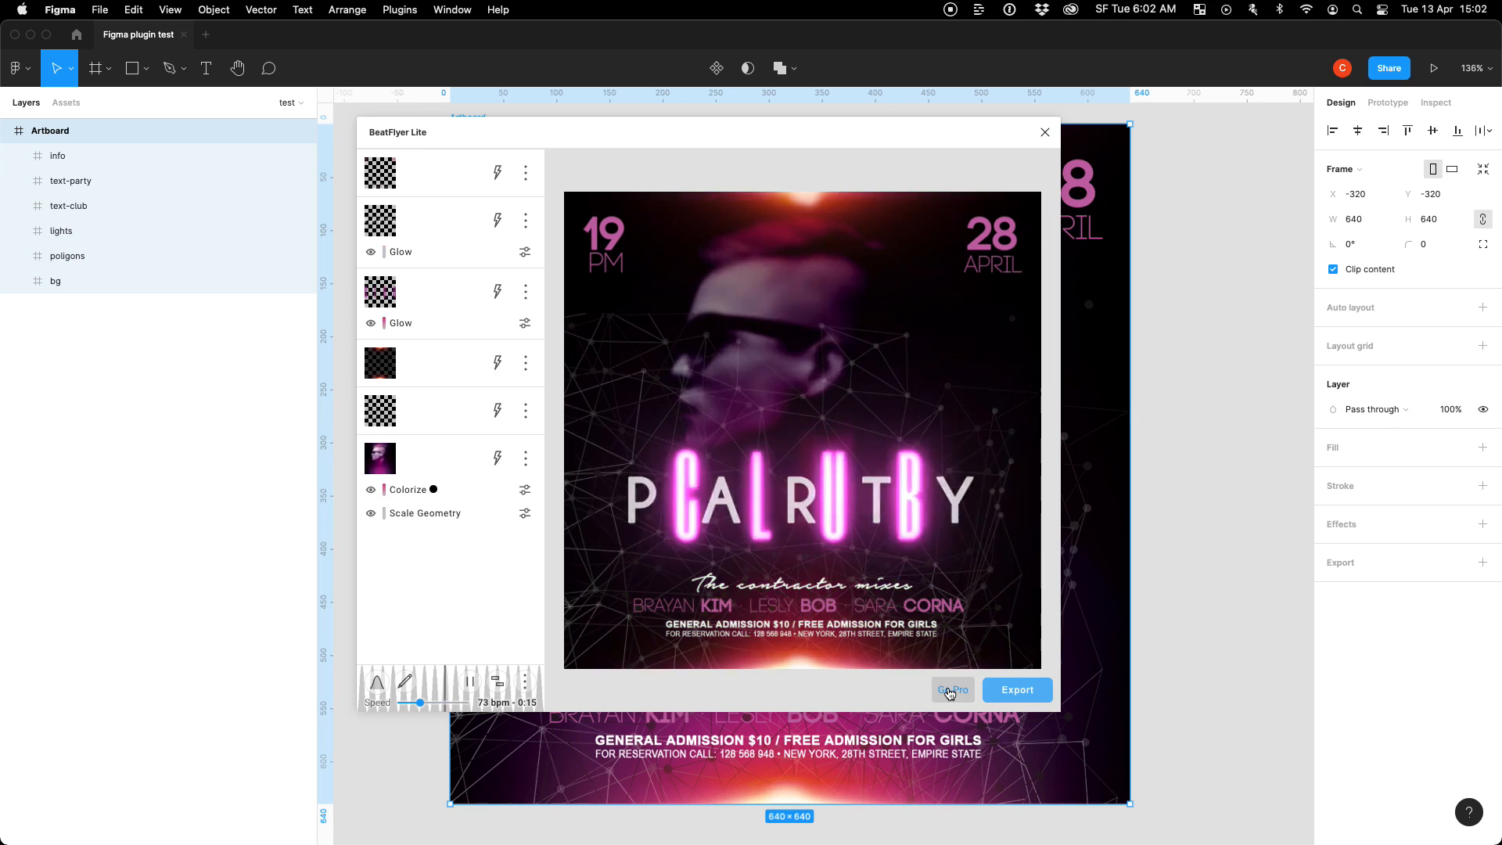
{"action": "left_click", "coordinate": [1046, 134]}
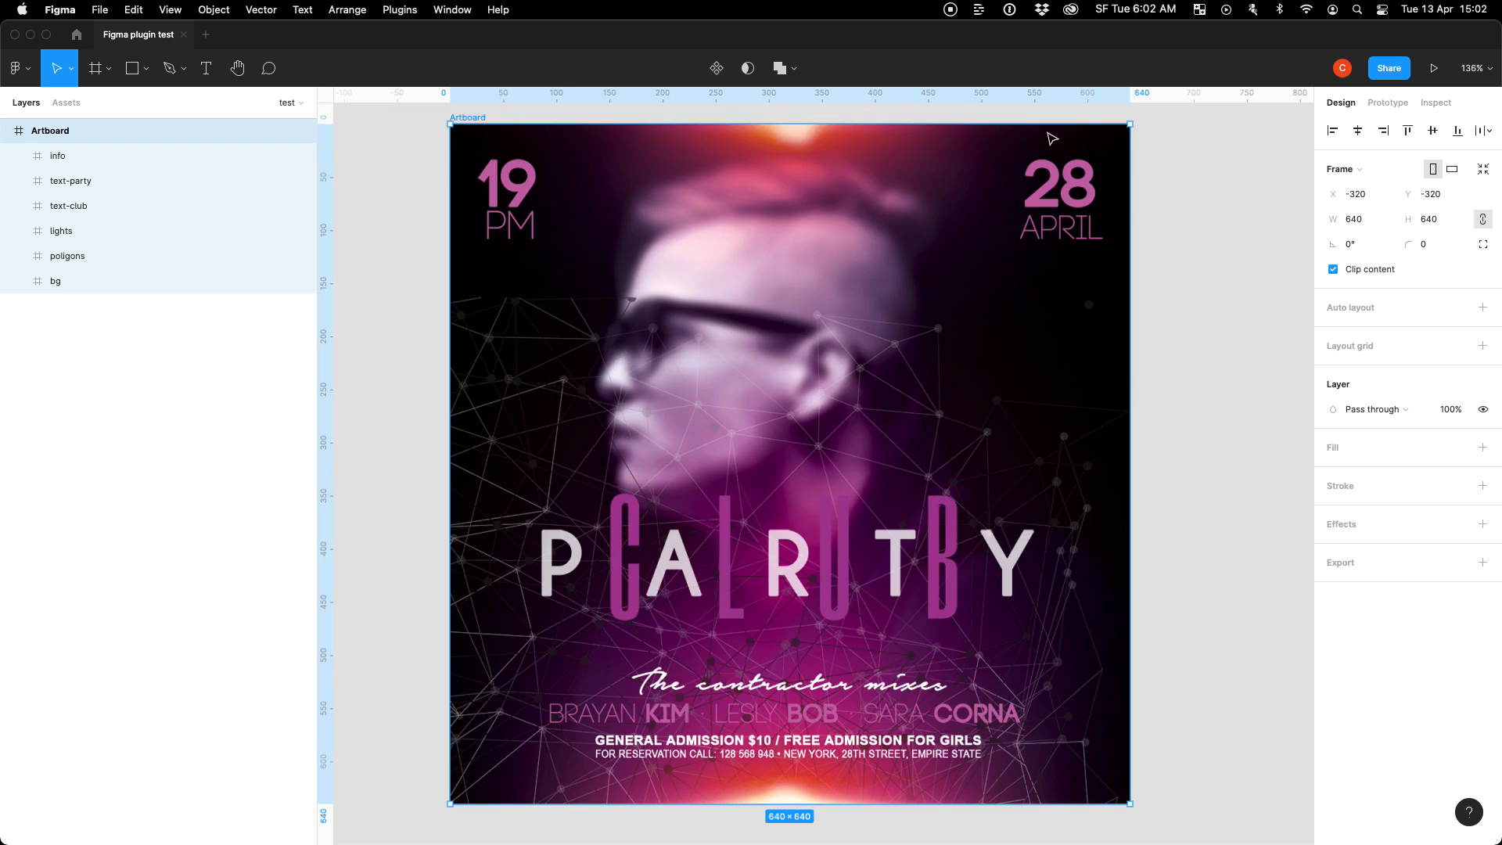
Launch the BeatFlyer desktop app and open the square red THIS WEEK lifestyle podcast template.
{"action": "key", "text": "super+space"}
{"action": "type", "text": "bea"}
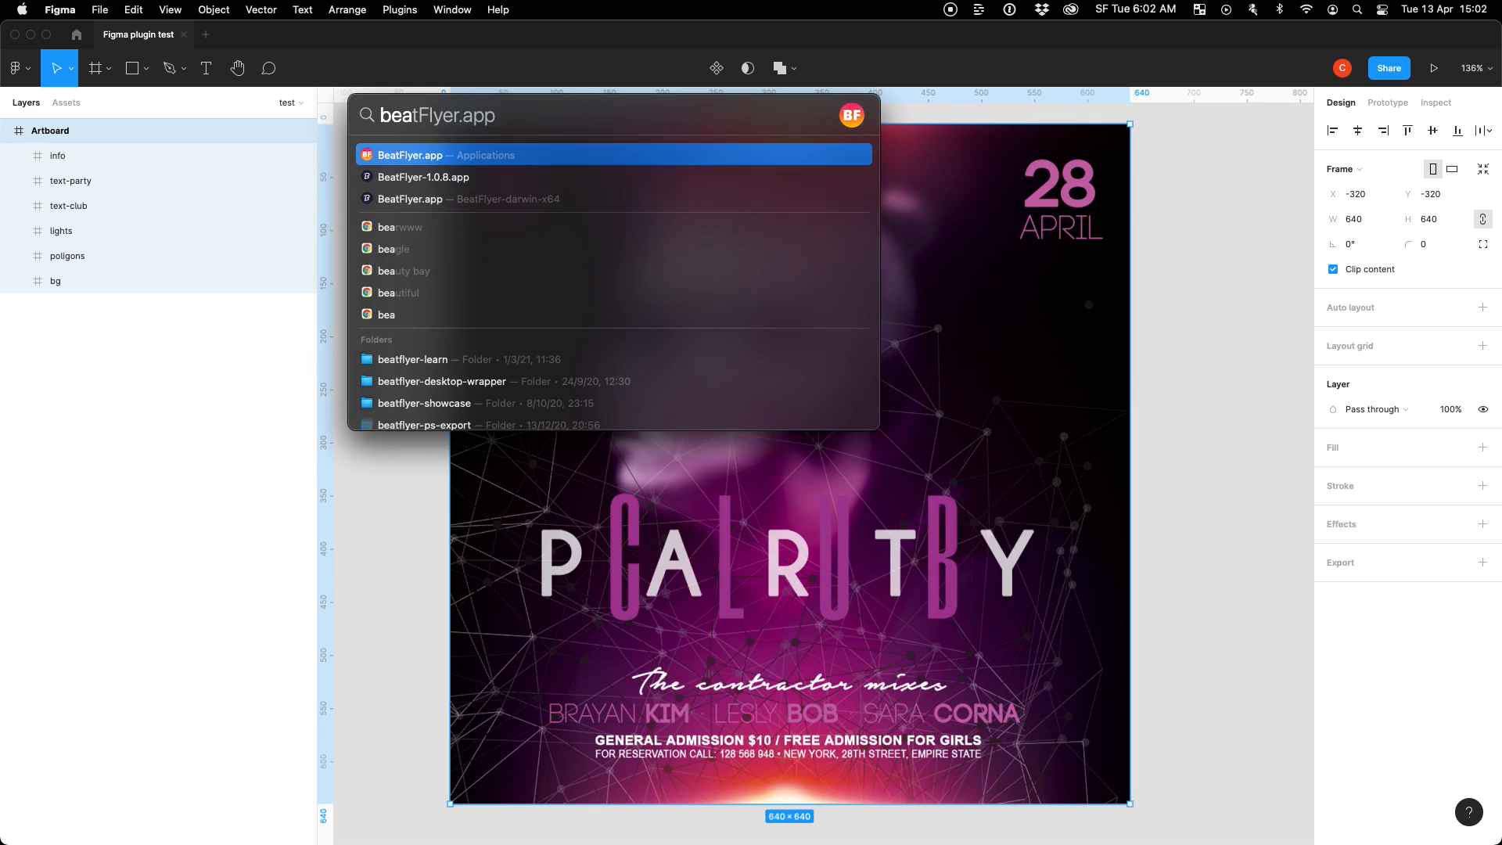
{"action": "key", "text": "Return"}
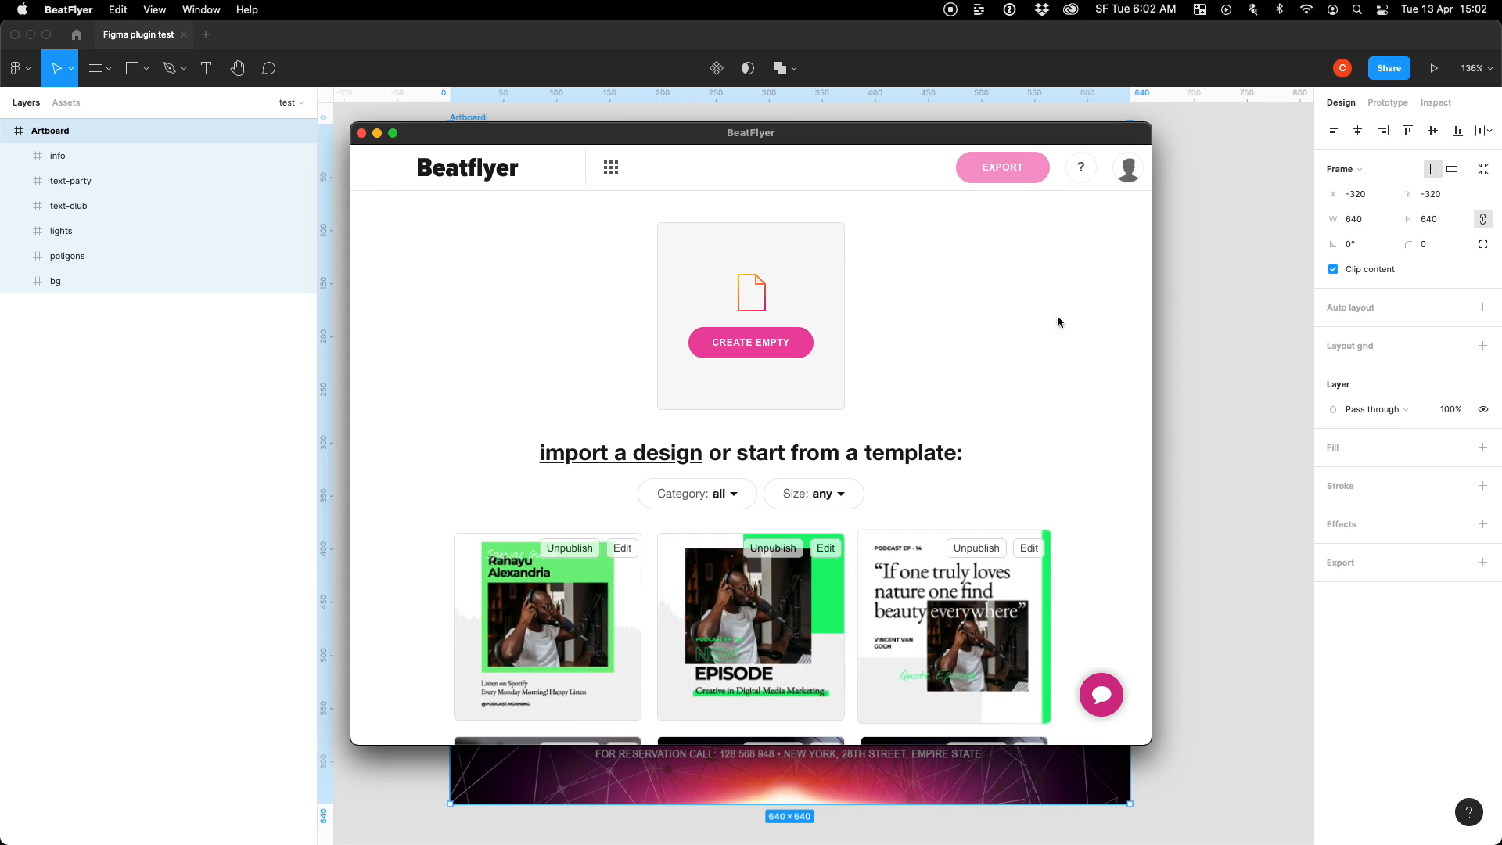
{"action": "scroll", "coordinate": [1012, 447], "scroll_direction": "down", "scroll_amount": 6}
{"action": "scroll", "coordinate": [1011, 448], "scroll_direction": "down", "scroll_amount": 2}
{"action": "scroll", "coordinate": [776, 383], "scroll_direction": "down", "scroll_amount": 2}
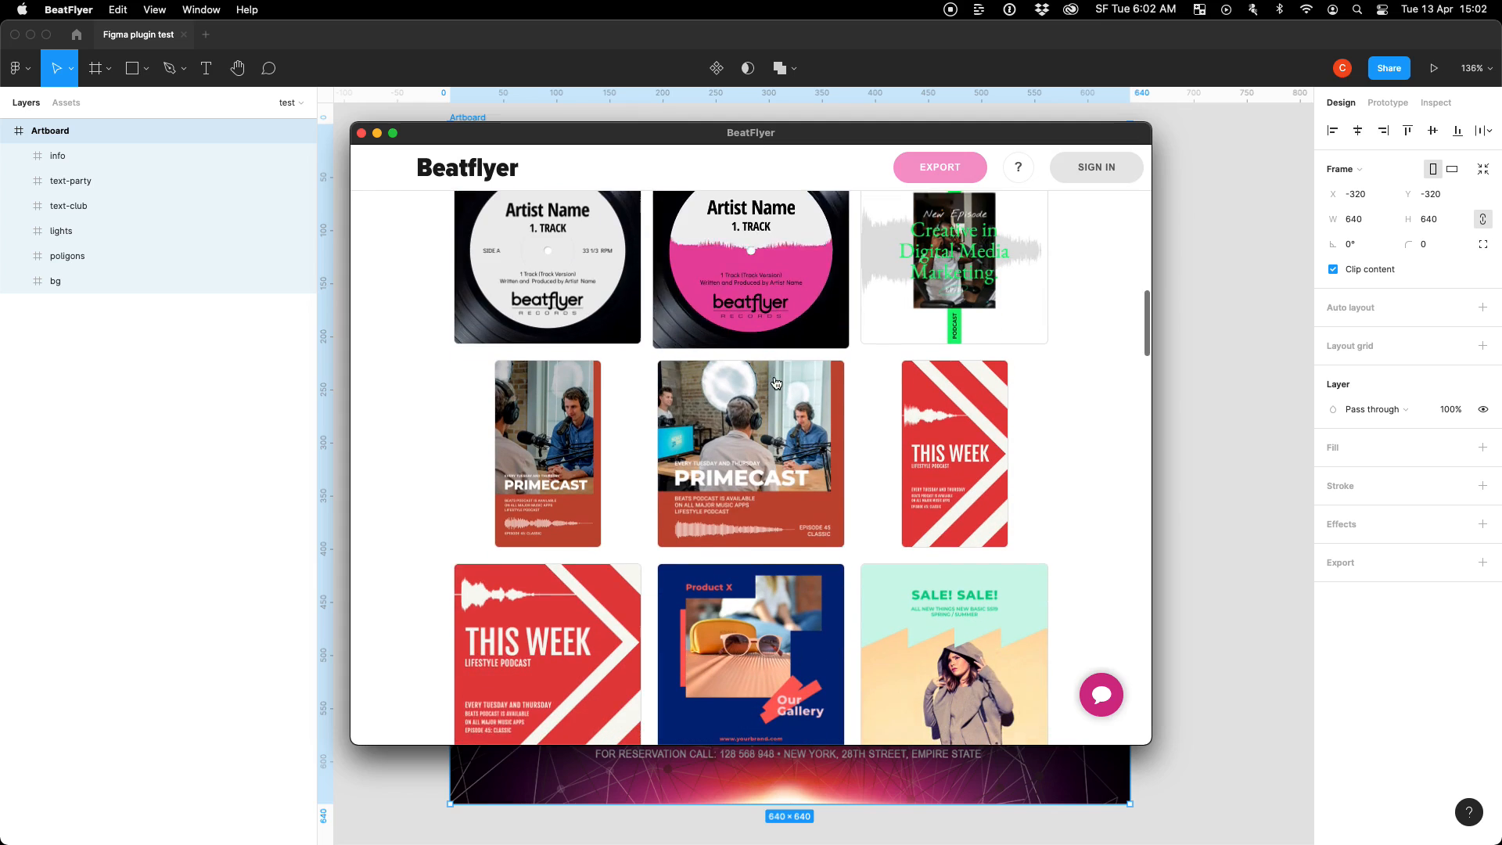
{"action": "left_click", "coordinate": [560, 605]}
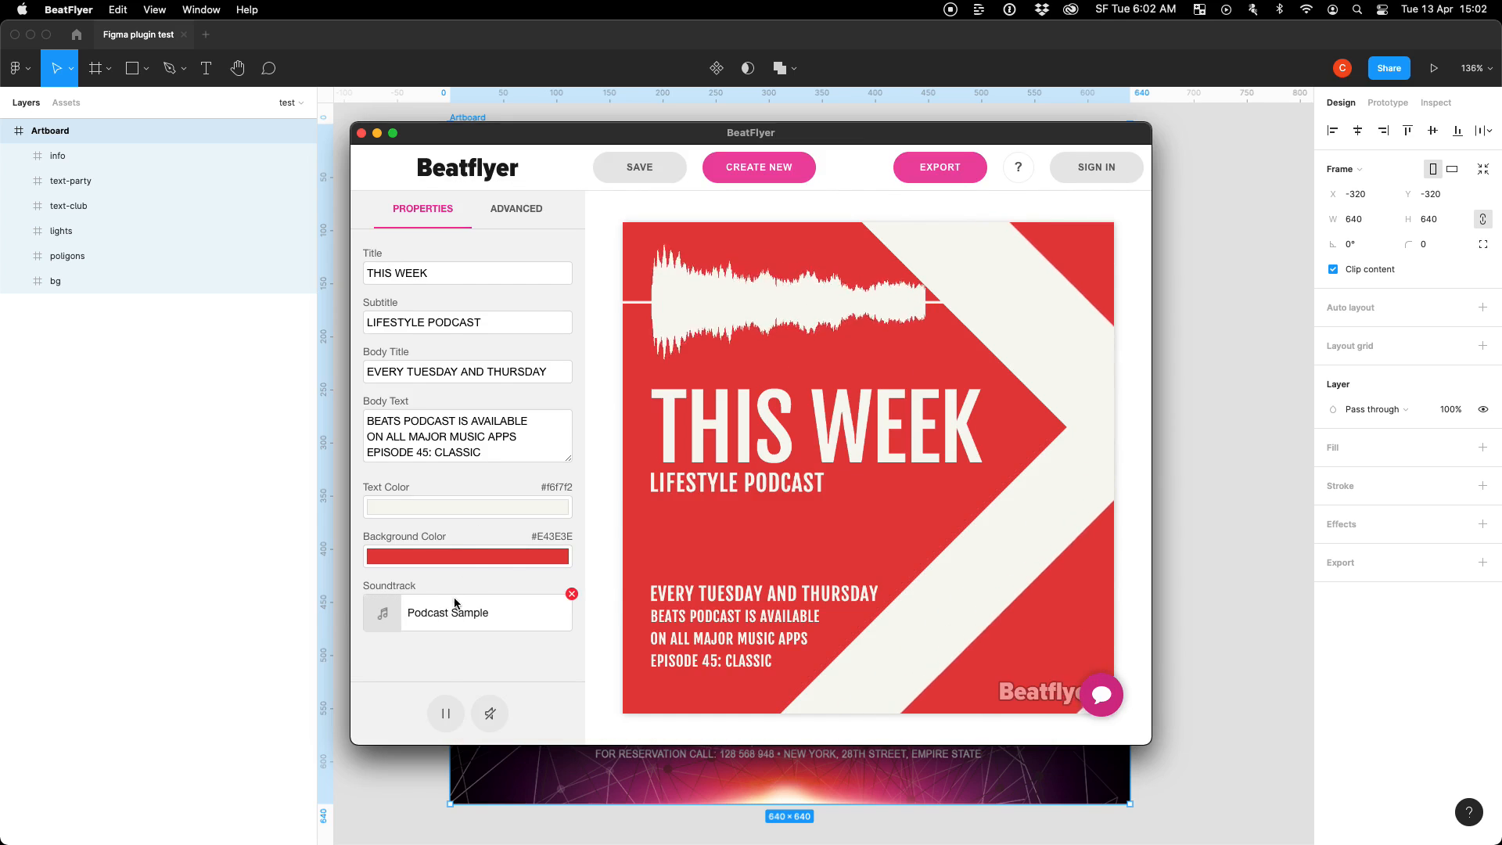
Change the template's background color to dark purple #64104c.
{"action": "left_click", "coordinate": [490, 556]}
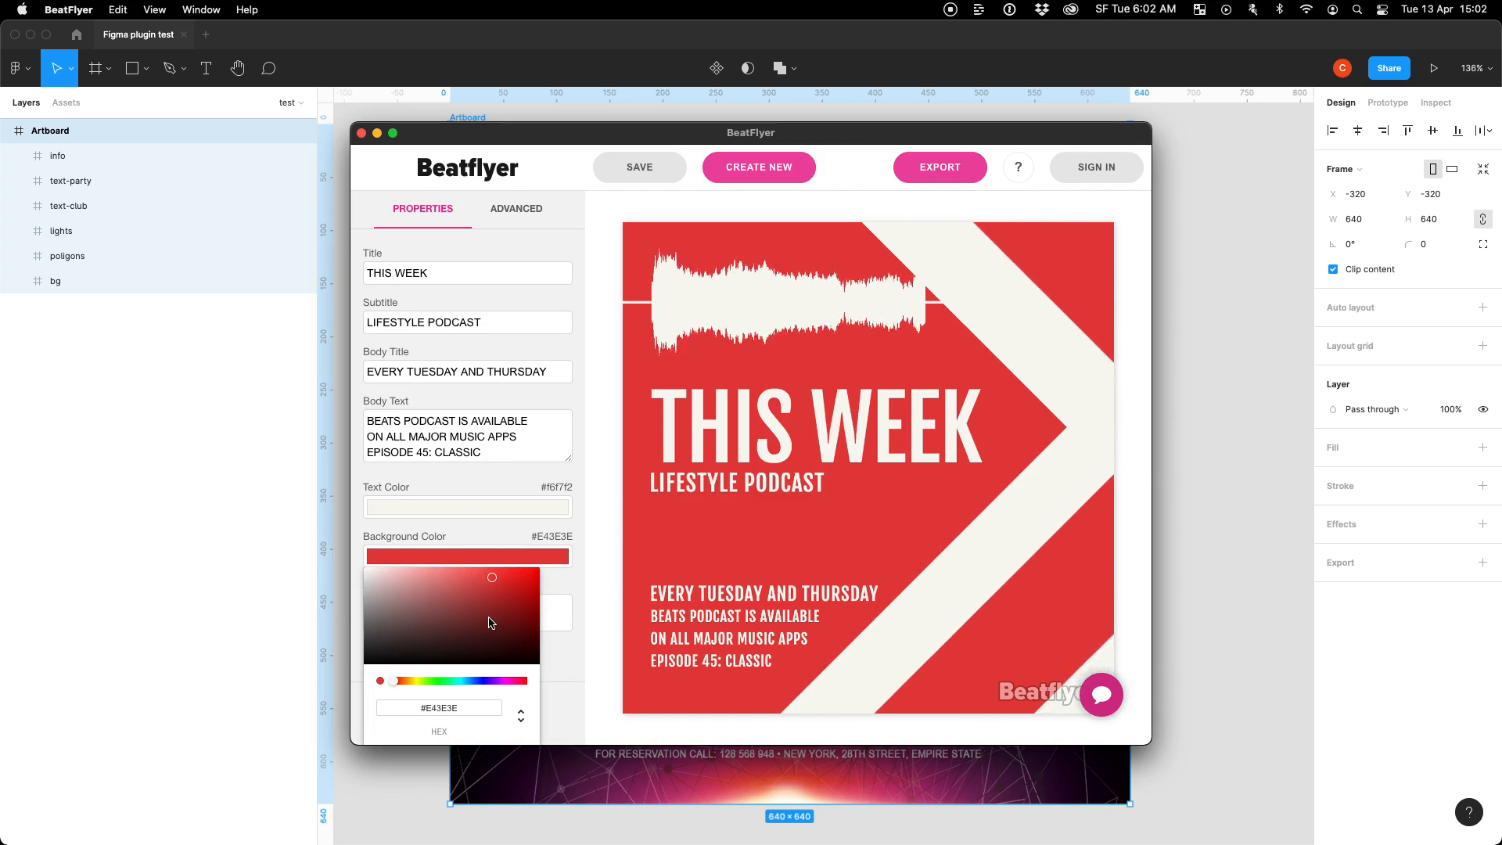
{"action": "left_click", "coordinate": [510, 681]}
{"action": "left_click_drag", "start_coordinate": [473, 643], "coordinate": [510, 626]}
{"action": "left_click", "coordinate": [491, 323]}
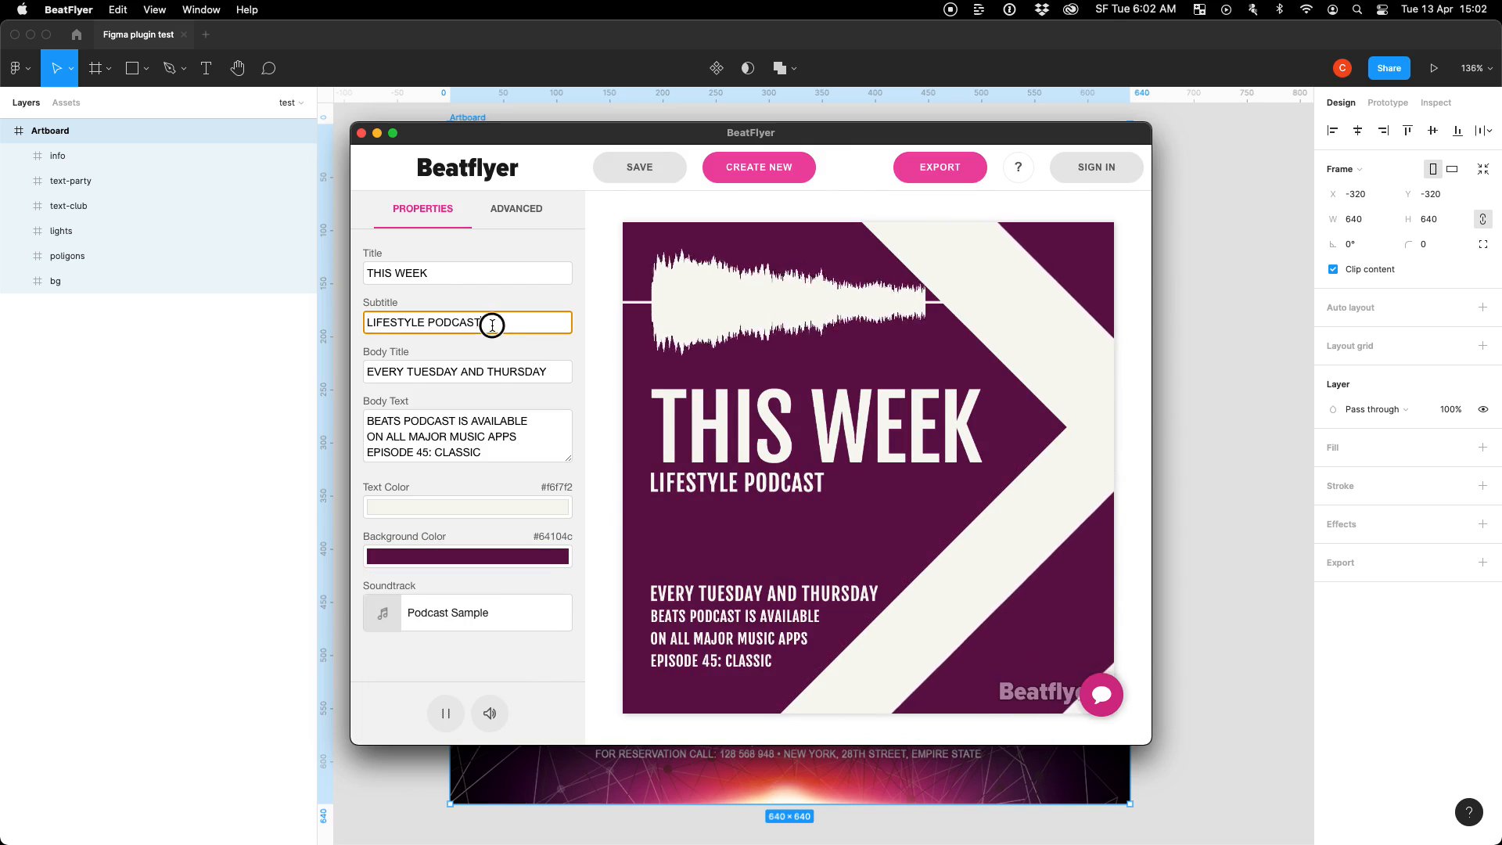
Shorten the template's title to THIS.
{"action": "left_click", "coordinate": [436, 273]}
{"action": "type", "text": "one"}
{"action": "key", "text": "BackSpace"}
{"action": "key", "text": "BackSpace"}
{"action": "key", "text": "BackSpace"}
{"action": "key", "text": "BackSpace"}
{"action": "key", "text": "BackSpace"}
{"action": "key", "text": "BackSpace"}
{"action": "key", "text": "BackSpace"}
{"action": "key", "text": "BackSpace"}
{"action": "key", "text": "BackSpace"}
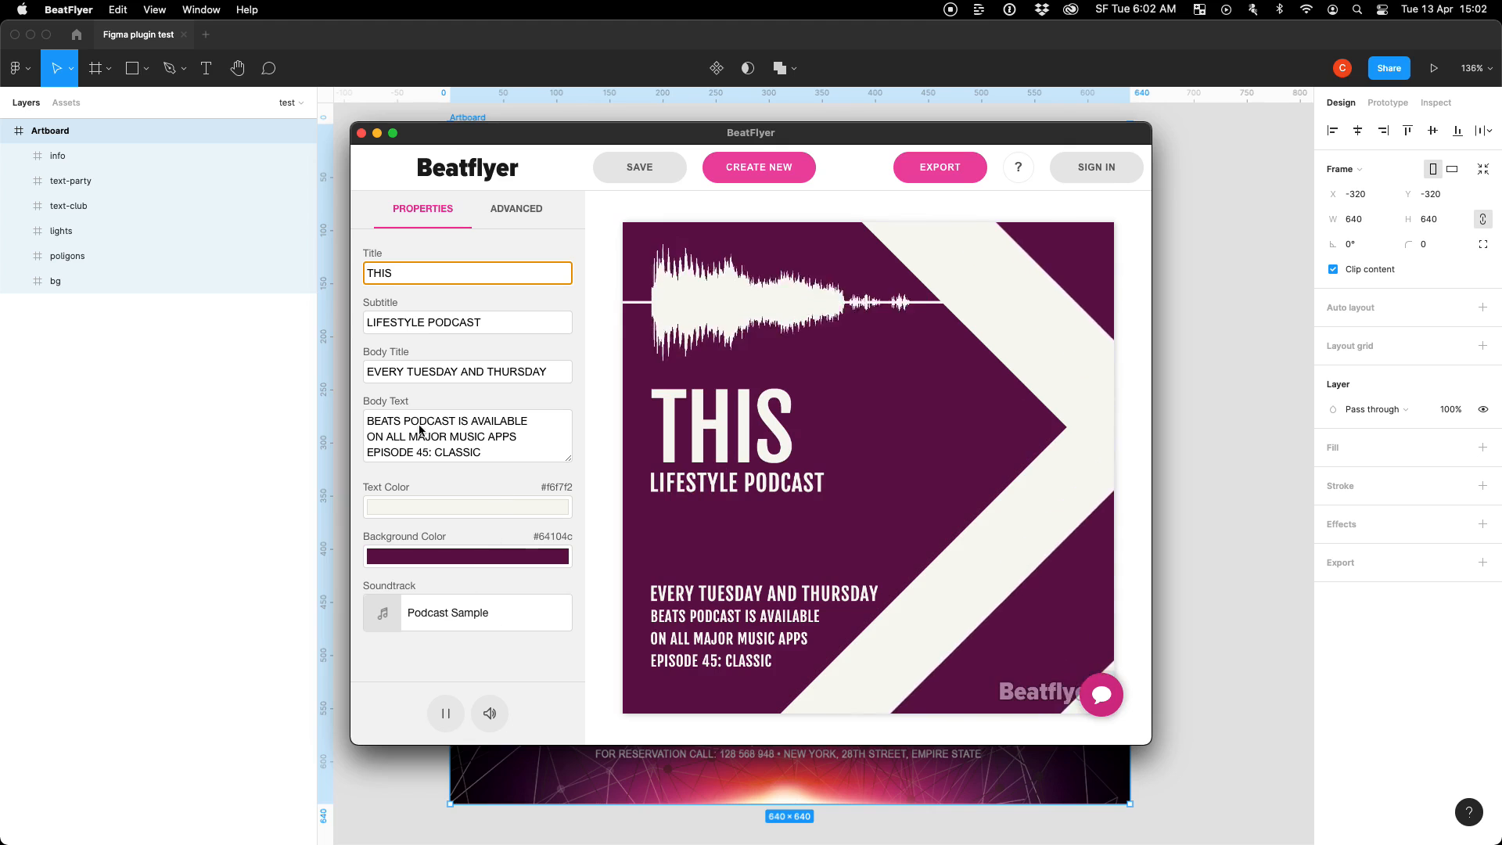
Show the template's advanced layer list and look through its layers.
{"action": "left_click", "coordinate": [532, 211]}
{"action": "scroll", "coordinate": [470, 438], "scroll_direction": "down", "scroll_amount": 5}
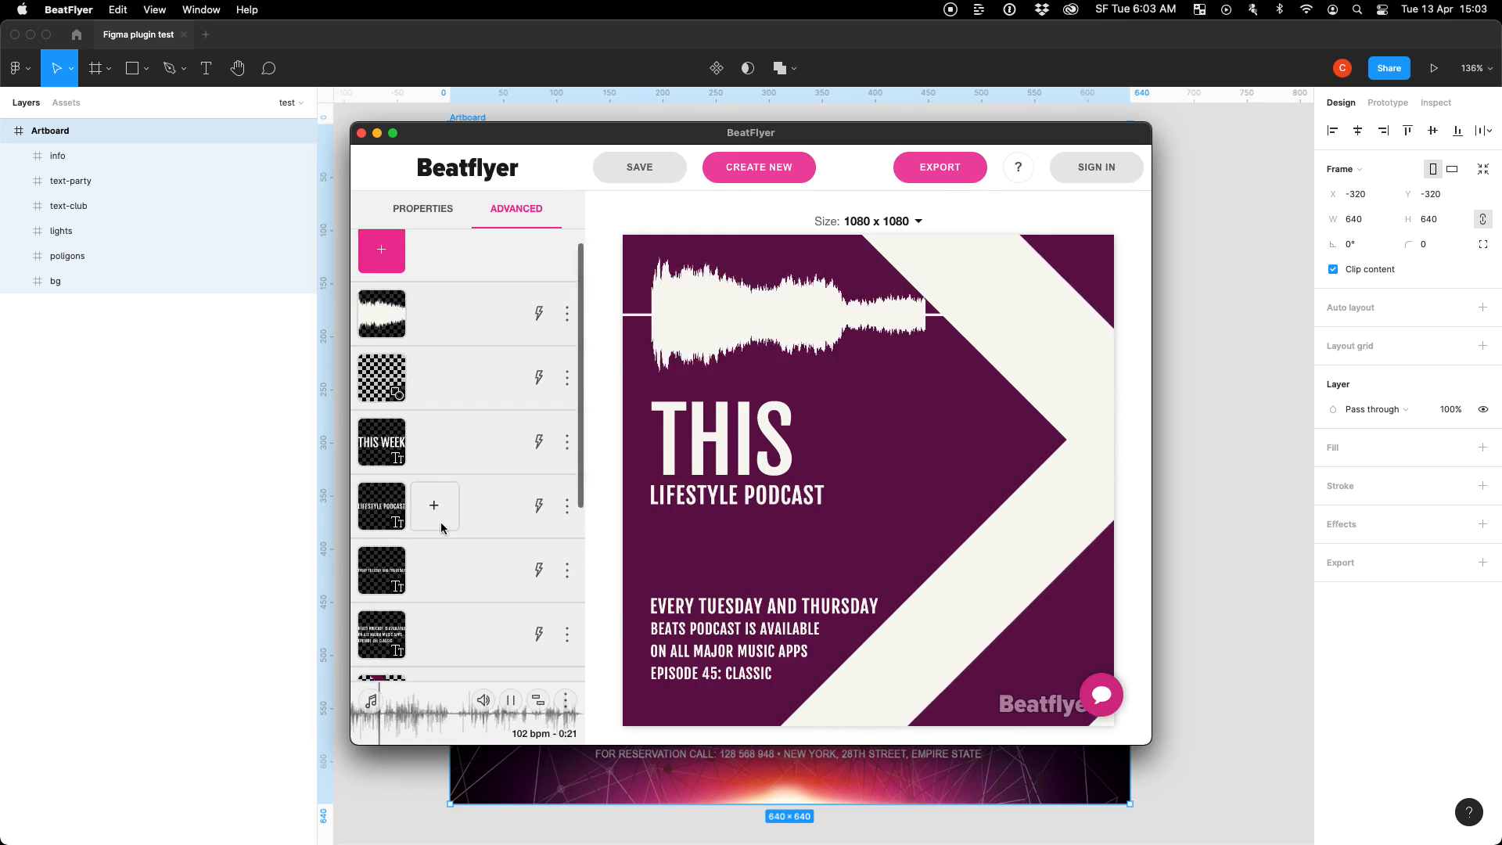
{"action": "scroll", "coordinate": [486, 378], "scroll_direction": "up", "scroll_amount": 5}
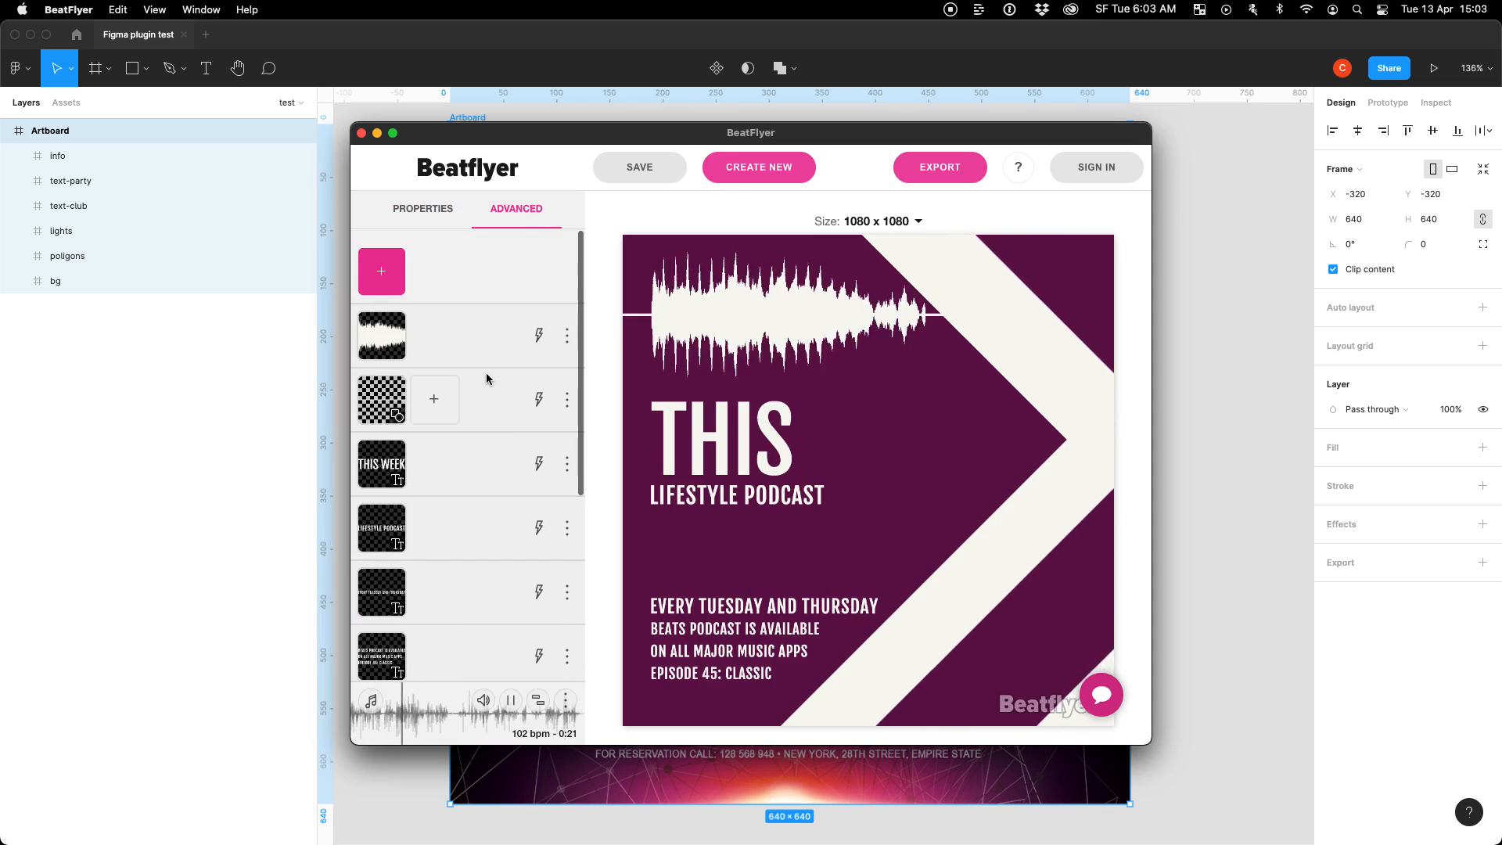
{"action": "scroll", "coordinate": [485, 392], "scroll_direction": "down", "scroll_amount": 5}
{"action": "scroll", "coordinate": [493, 520], "scroll_direction": "up", "scroll_amount": 5}
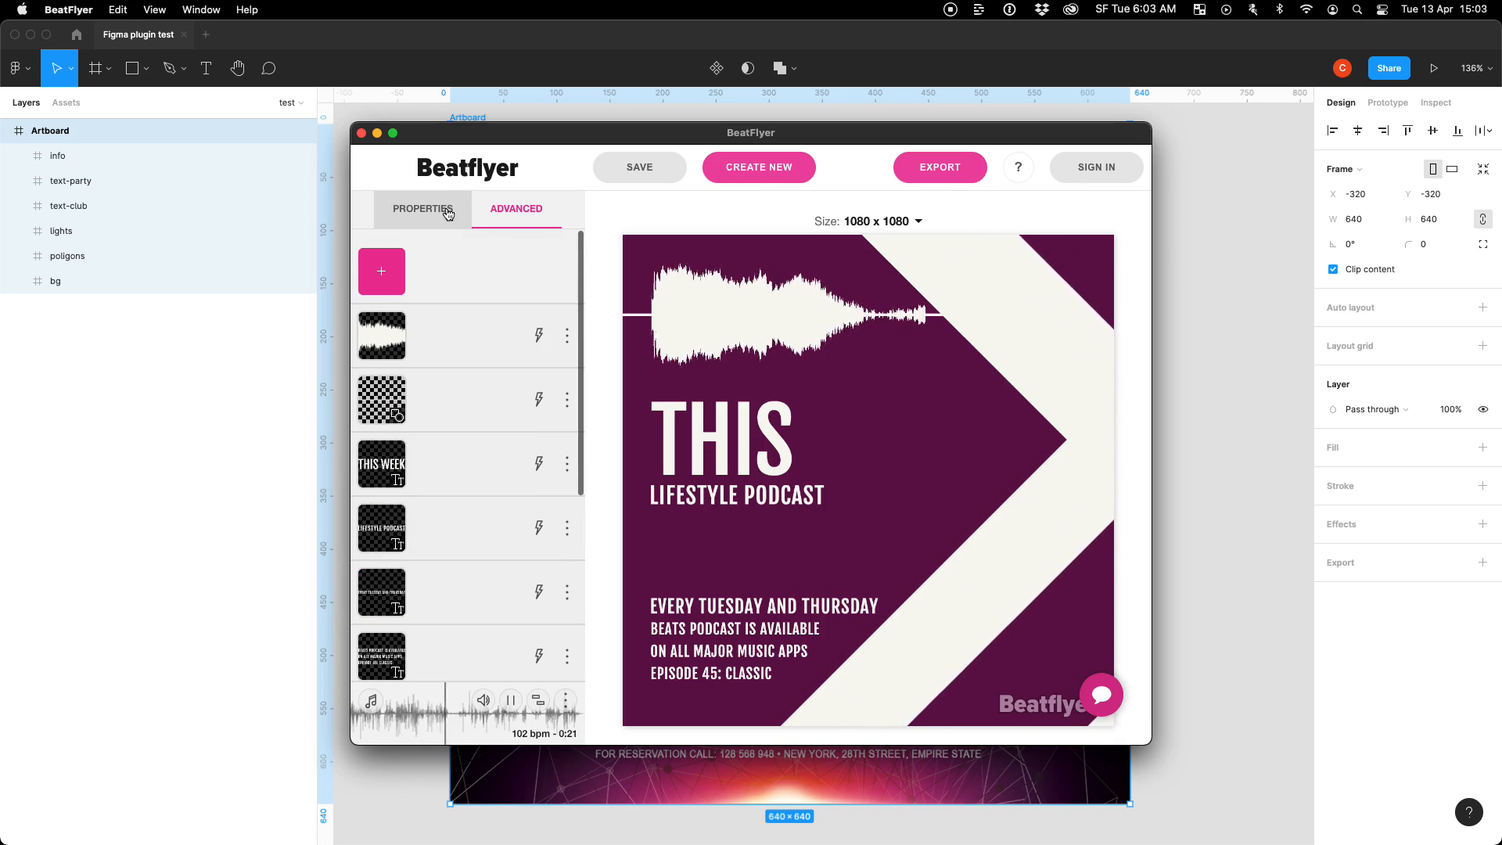
Browse the sticker collection and the sound wave options for a new layer, adding neither.
{"action": "left_click", "coordinate": [383, 266]}
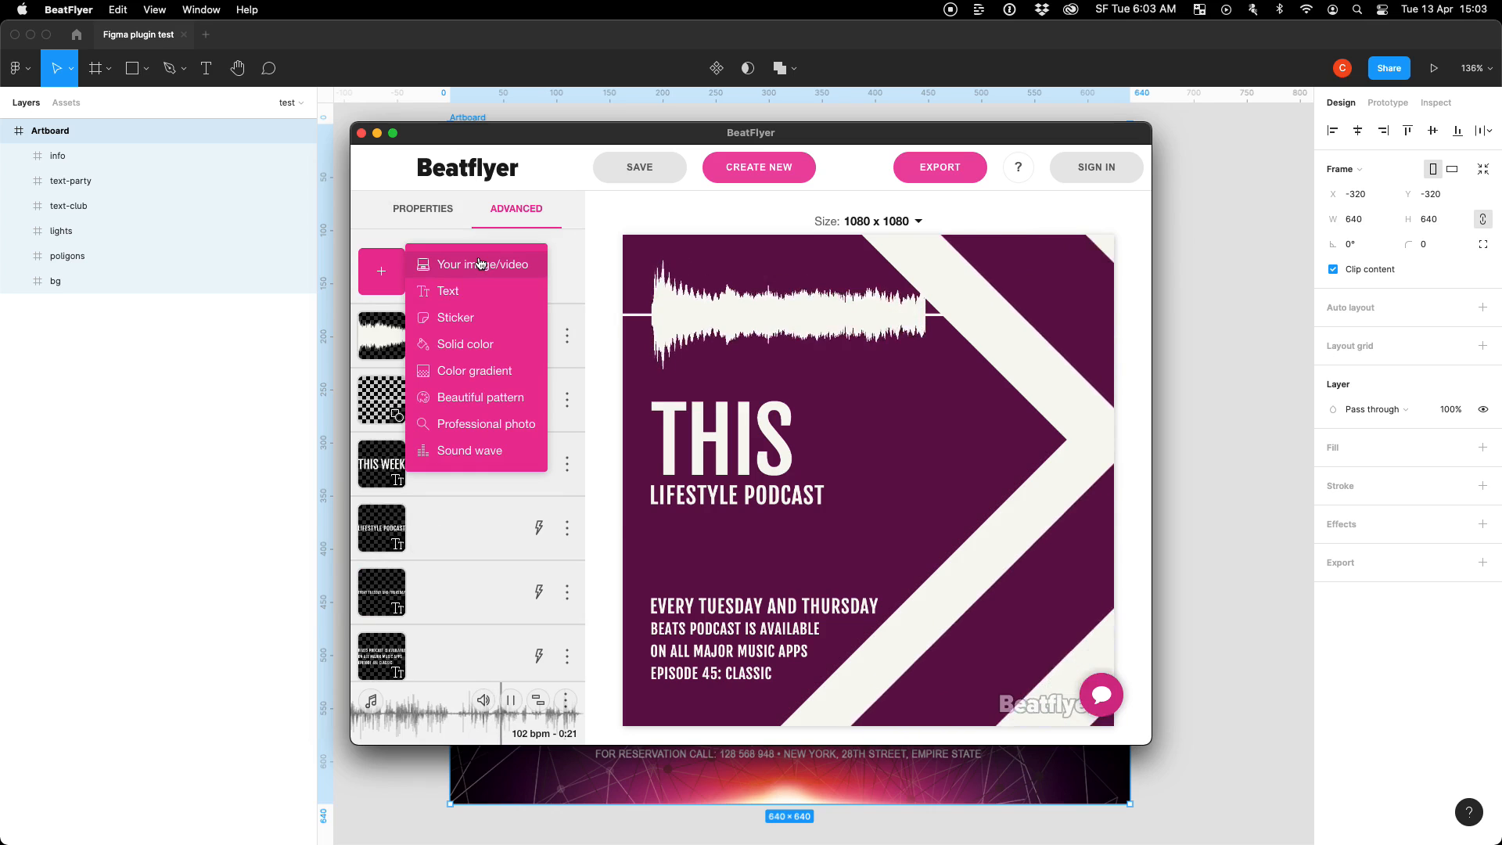
{"action": "left_click", "coordinate": [472, 318]}
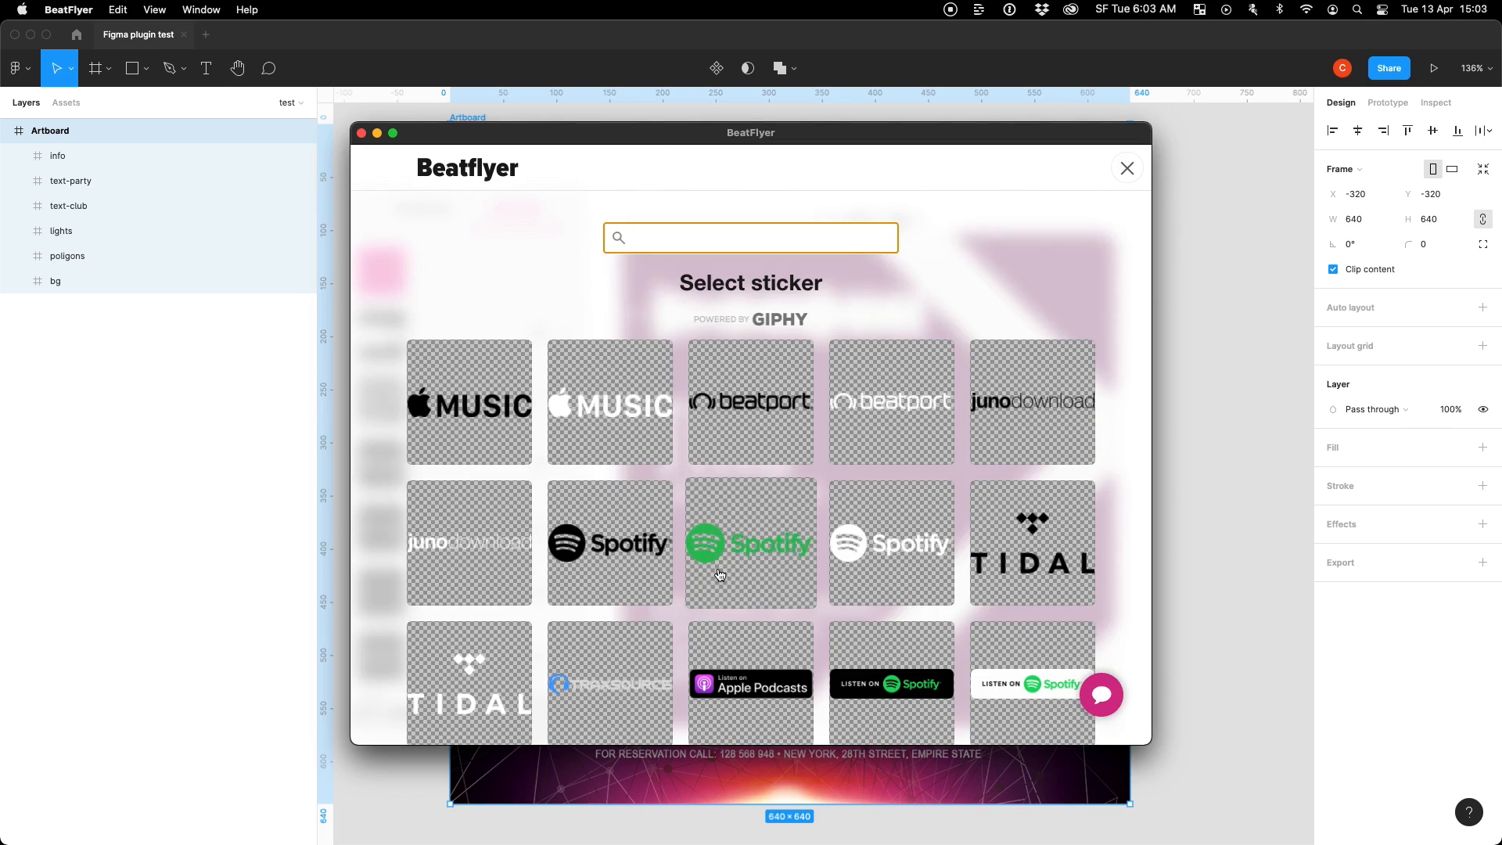
{"action": "scroll", "coordinate": [715, 576], "scroll_direction": "down", "scroll_amount": 10}
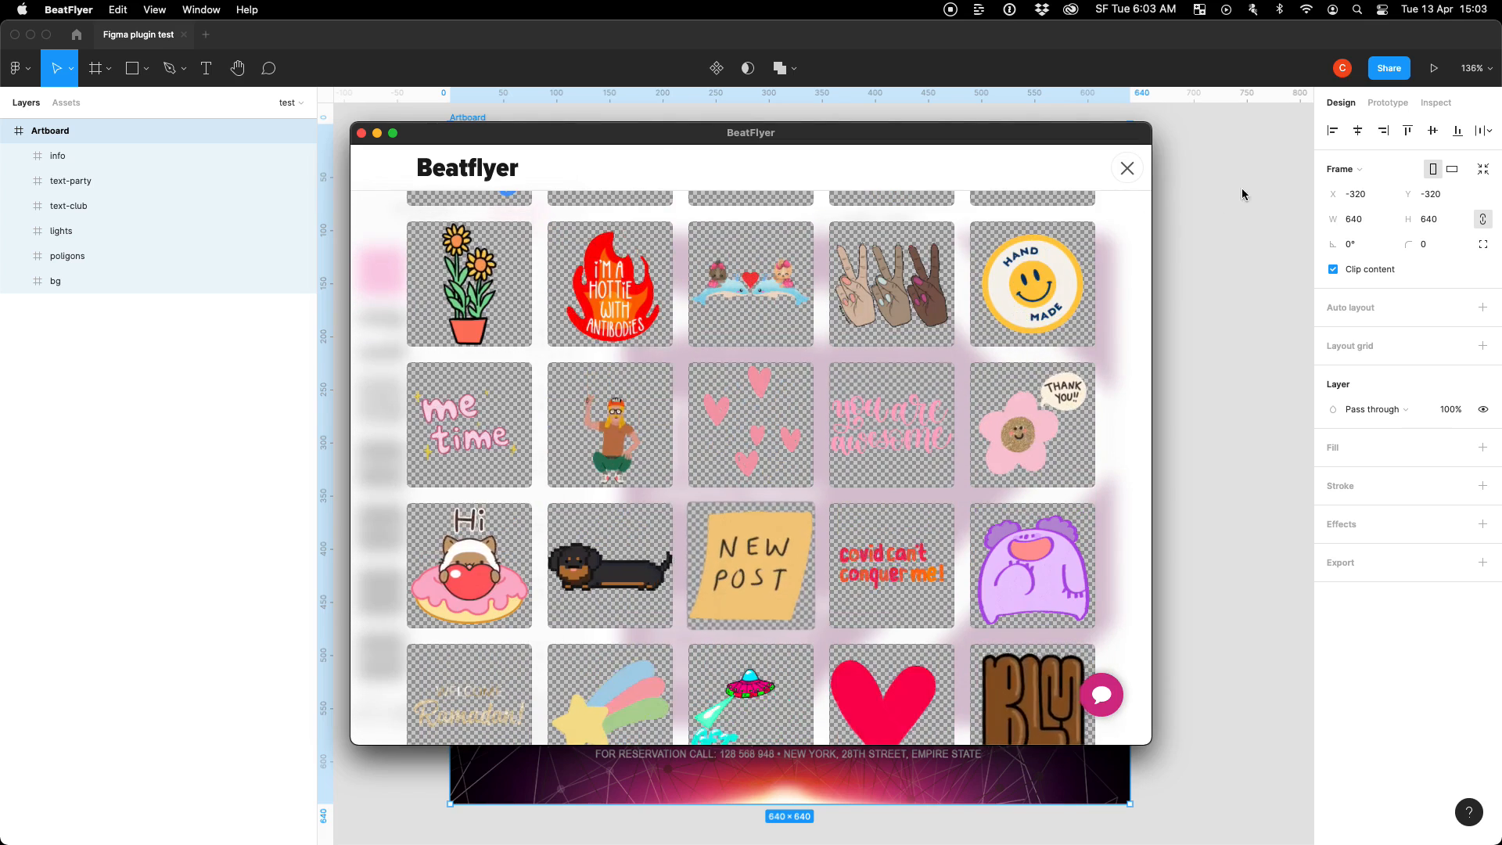
{"action": "left_click", "coordinate": [1127, 168]}
{"action": "left_click", "coordinate": [384, 272]}
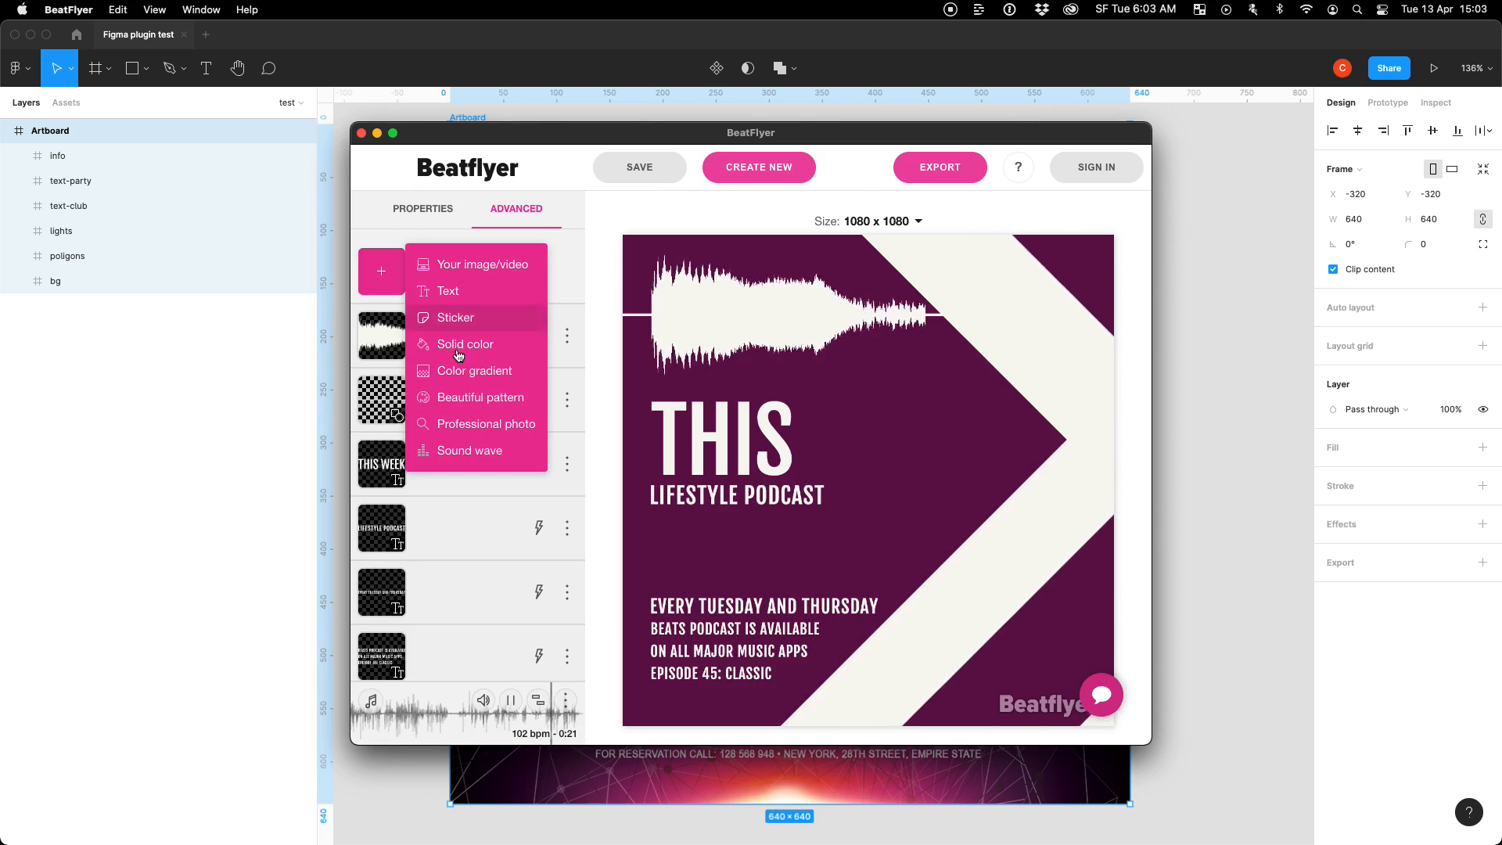
{"action": "left_click", "coordinate": [470, 451]}
{"action": "left_click", "coordinate": [1127, 168]}
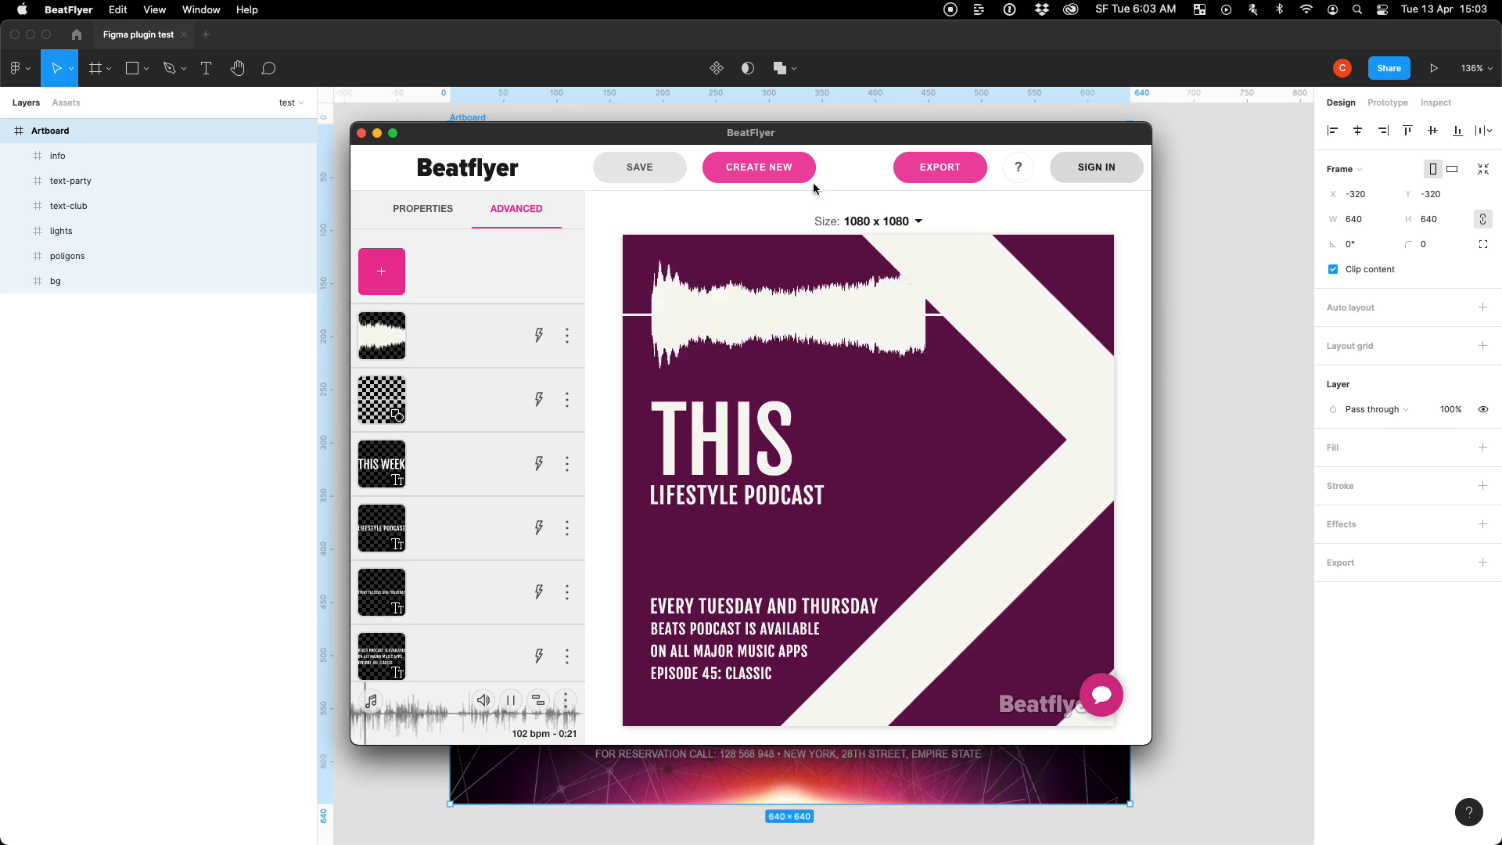
Browse the popular Unsplash photos offered for a new professional photo layer without adding one.
{"action": "left_click", "coordinate": [381, 270]}
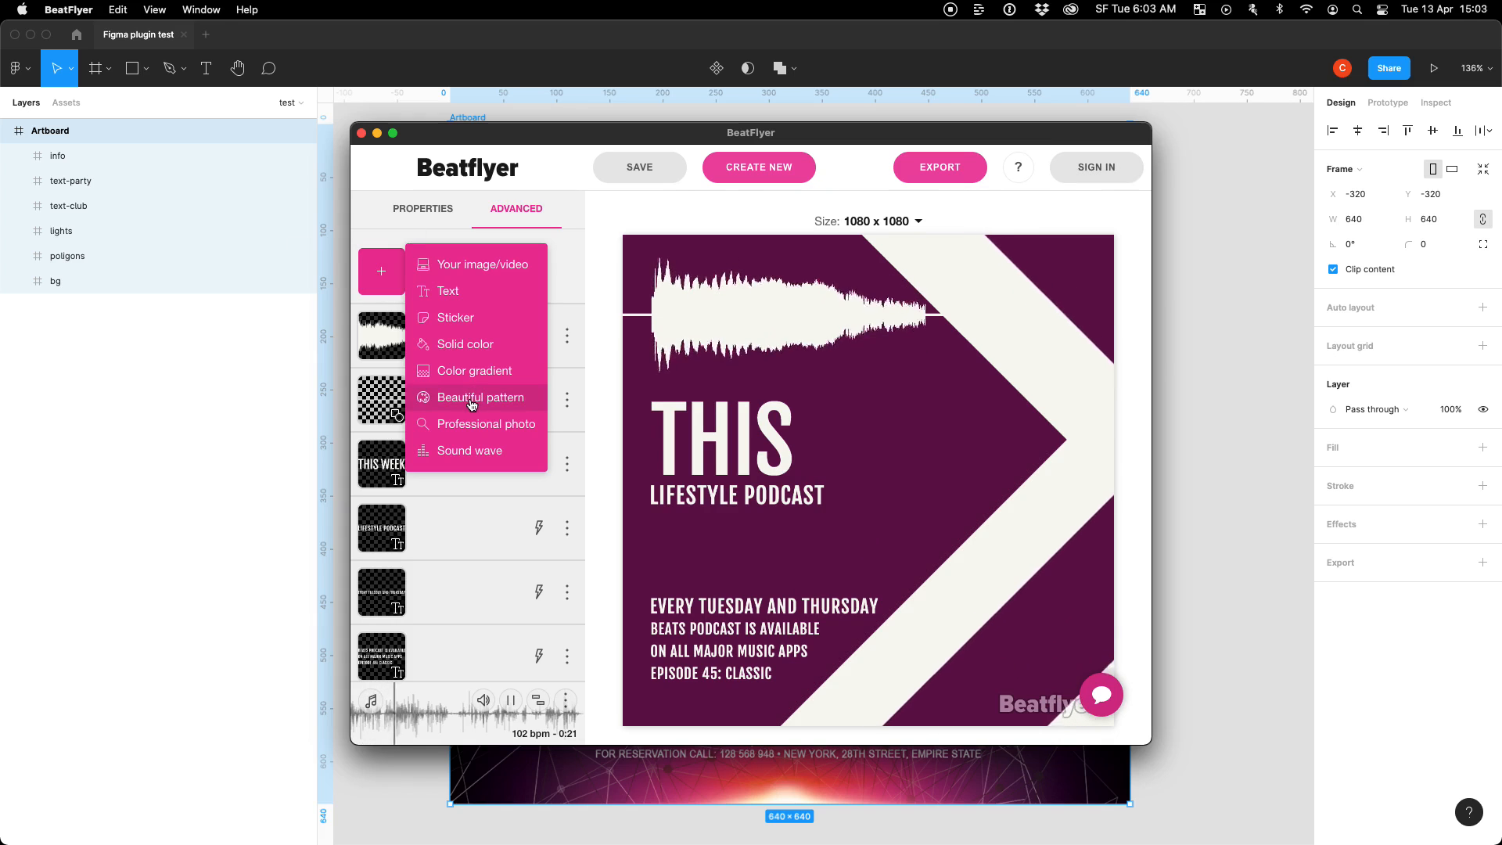
{"action": "left_click", "coordinate": [475, 427]}
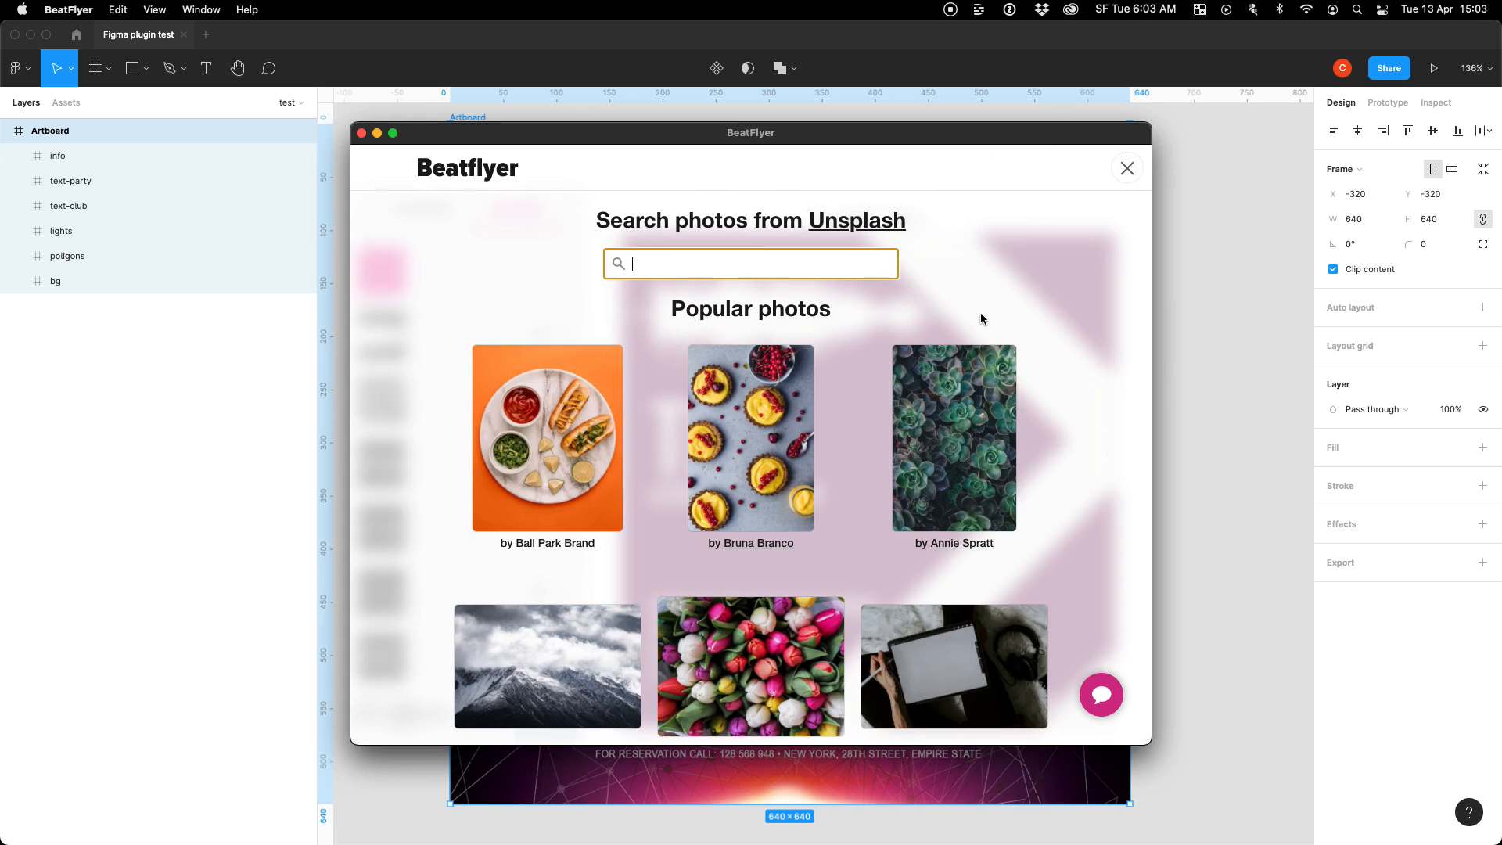
{"action": "scroll", "coordinate": [1033, 464], "scroll_direction": "down", "scroll_amount": 1}
{"action": "scroll", "coordinate": [1033, 464], "scroll_direction": "down", "scroll_amount": 10}
{"action": "scroll", "coordinate": [1034, 464], "scroll_direction": "up", "scroll_amount": 11}
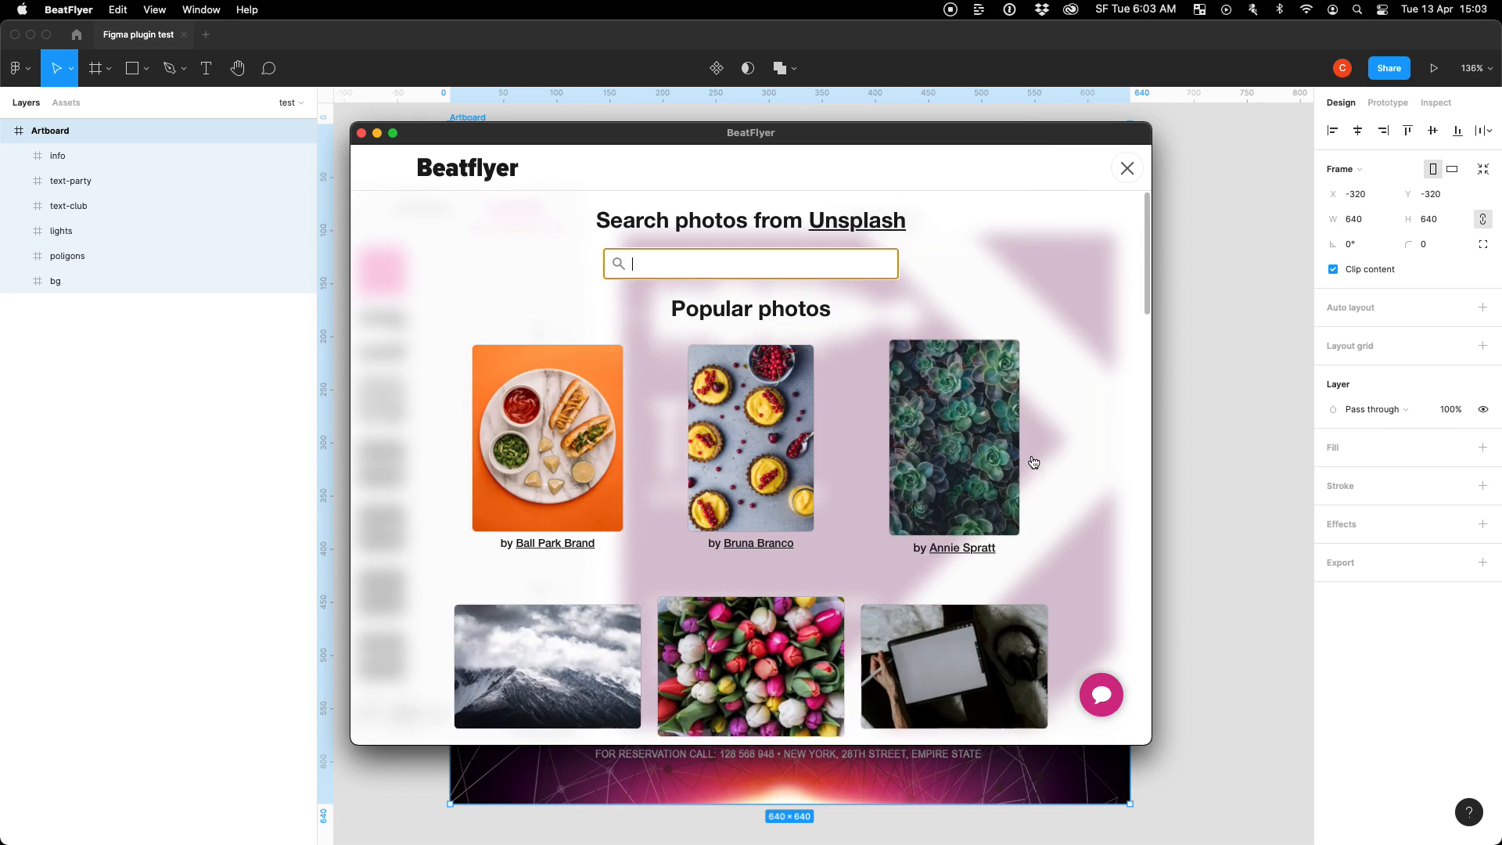
{"action": "left_click", "coordinate": [1128, 168]}
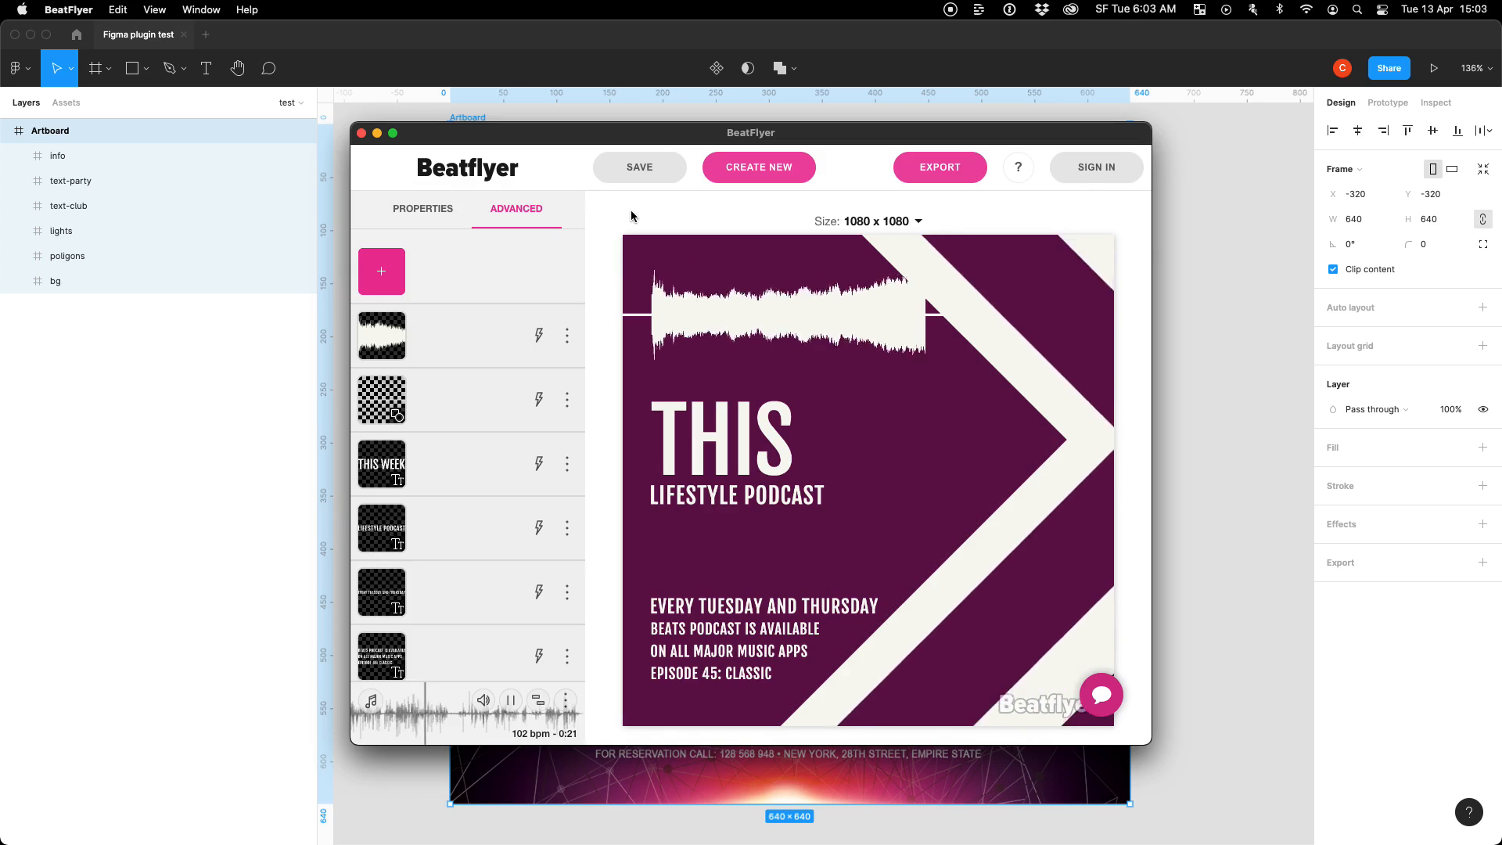
Close the BeatFlyer desktop app to return to Figma and deselect the artboard.
{"action": "left_click", "coordinate": [362, 133]}
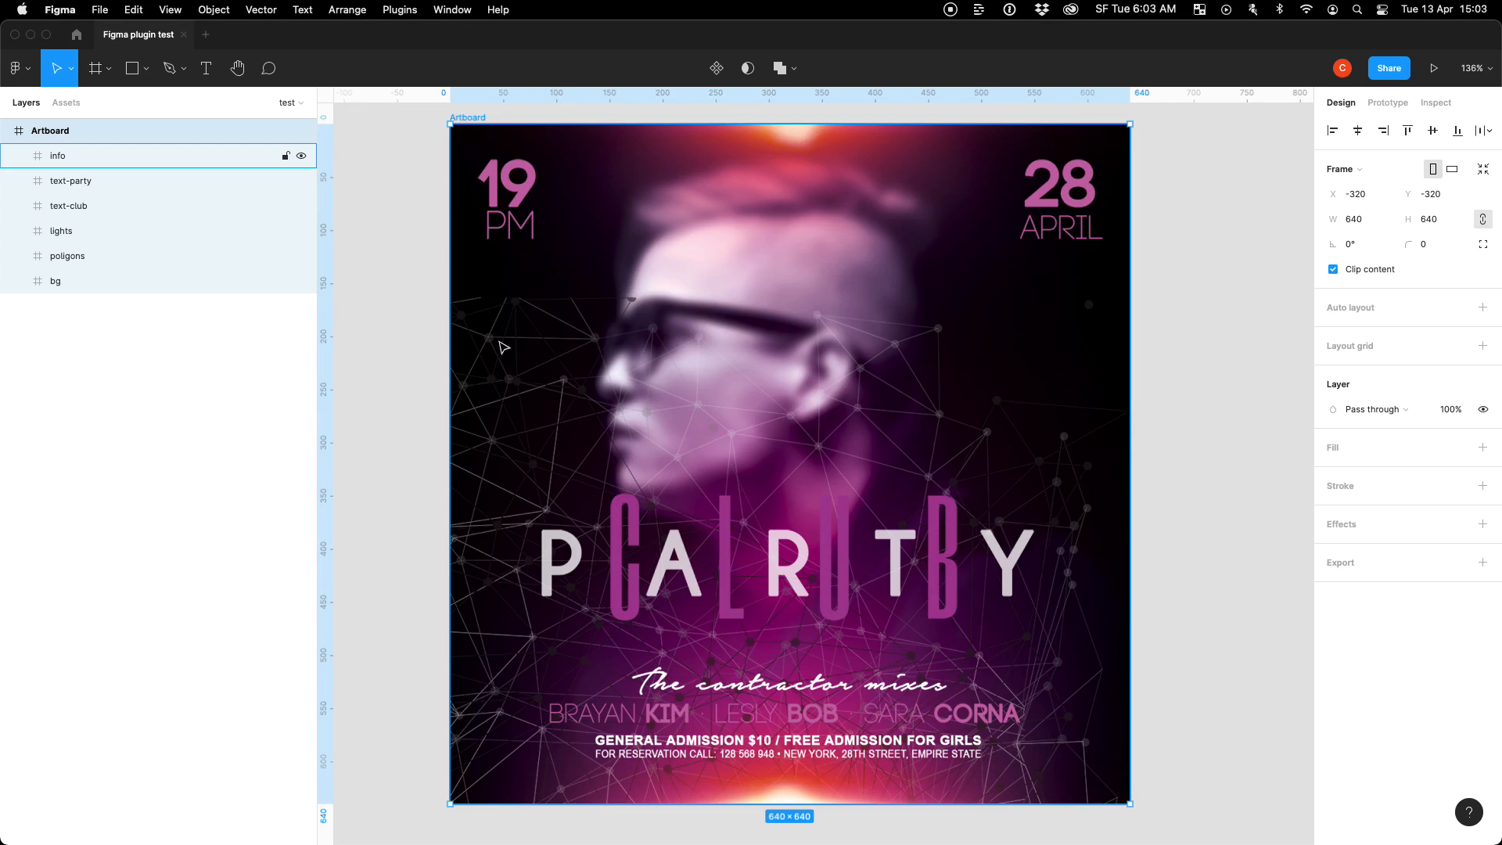
{"action": "left_click", "coordinate": [421, 271]}
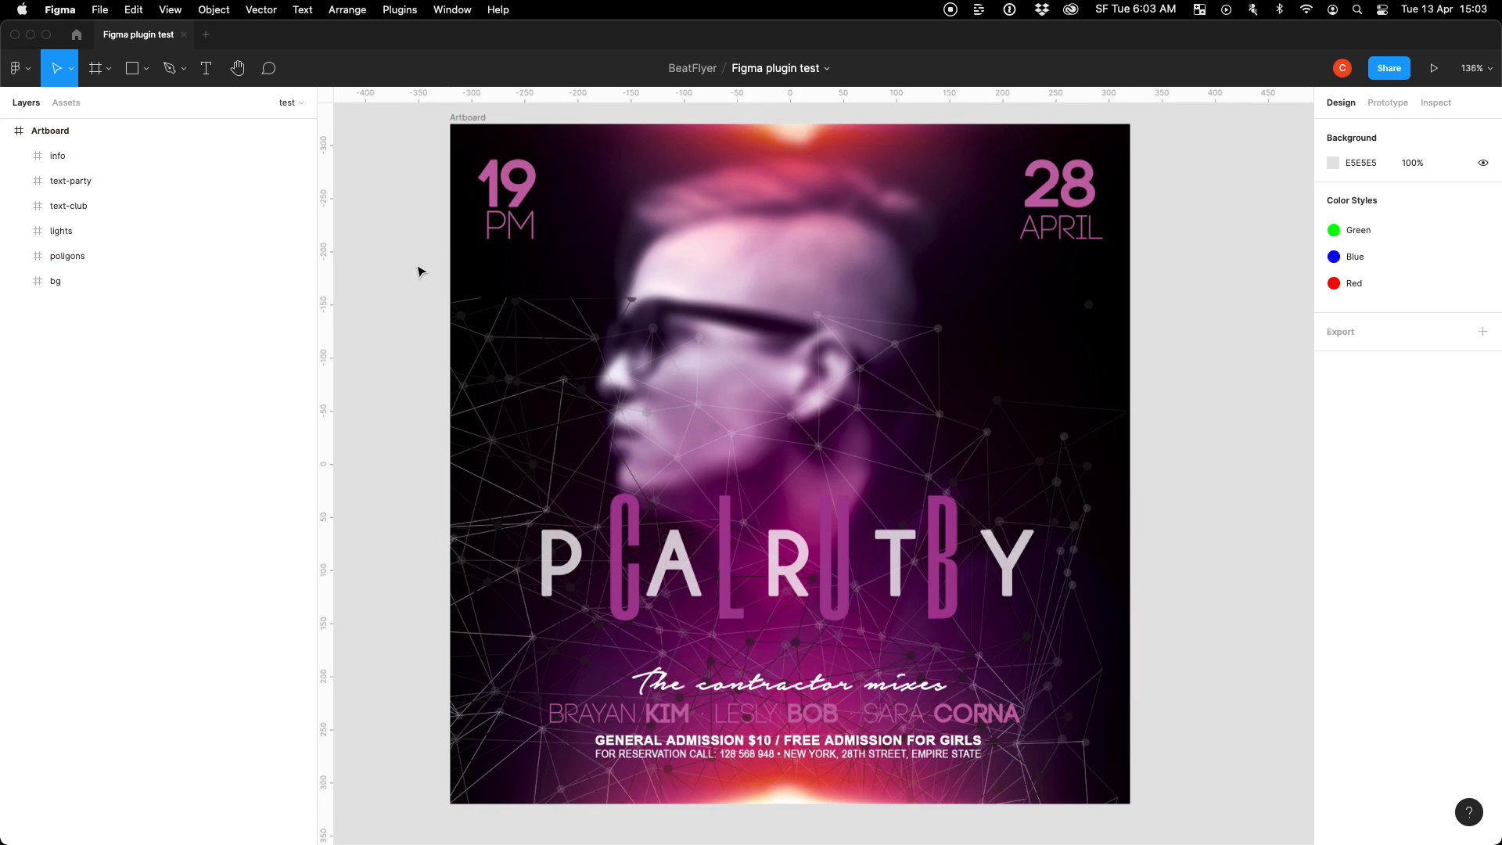